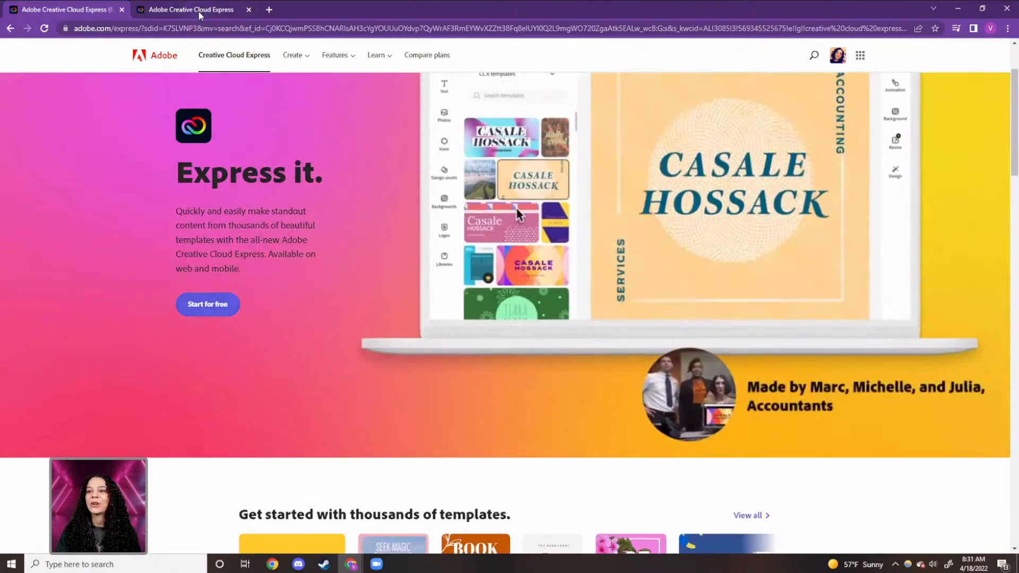
# Start a blank Instagram story project in the Adobe Creative Cloud Express web app, without using a template
pyautogui.click(199, 11)
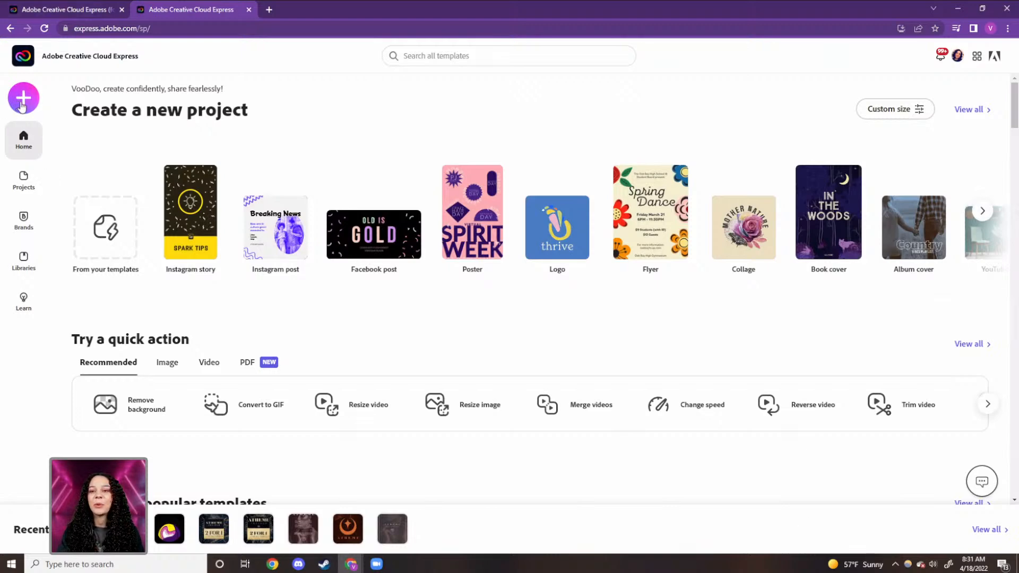
pyautogui.click(21, 97)
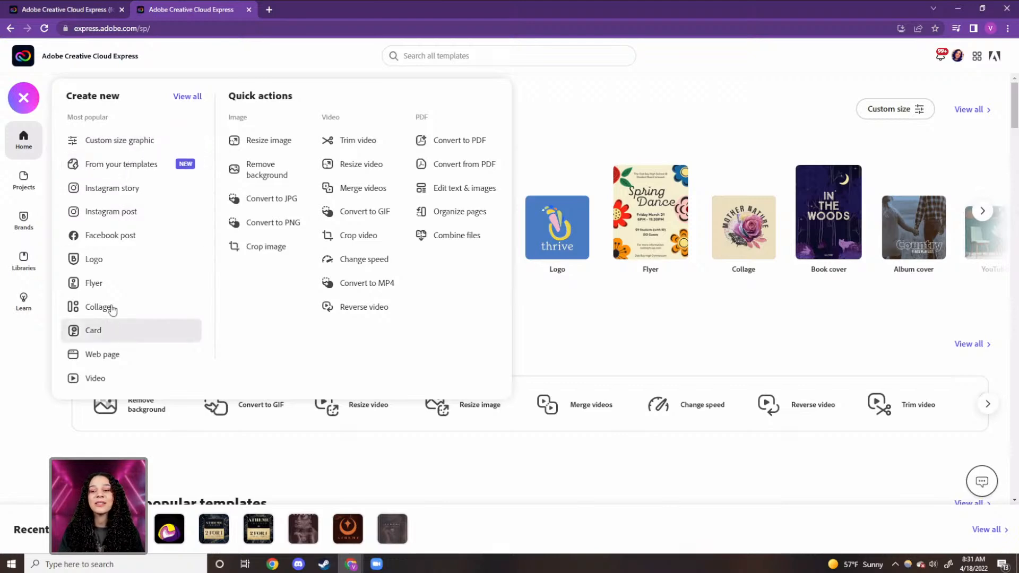
pyautogui.click(113, 189)
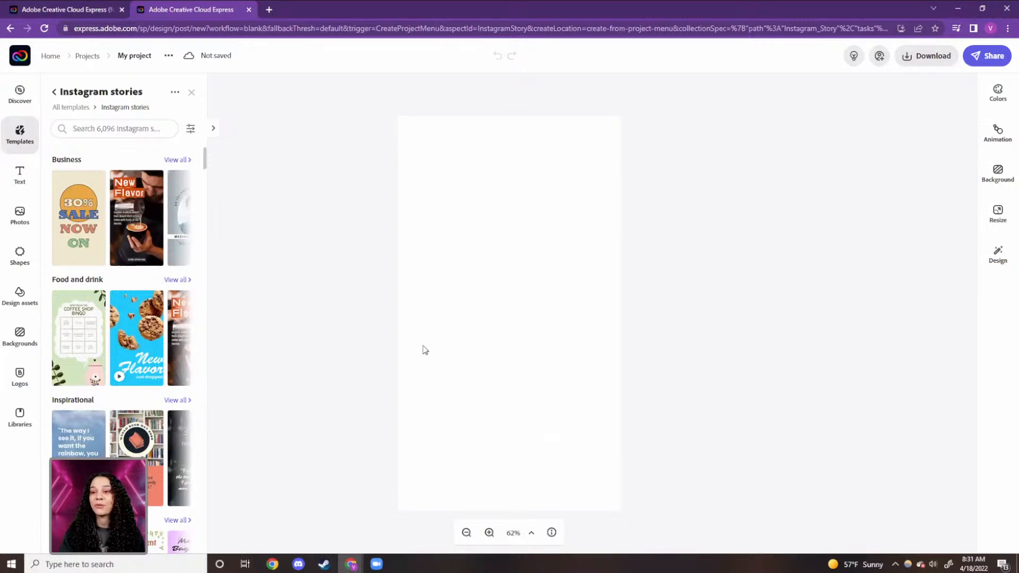
pyautogui.click(192, 94)
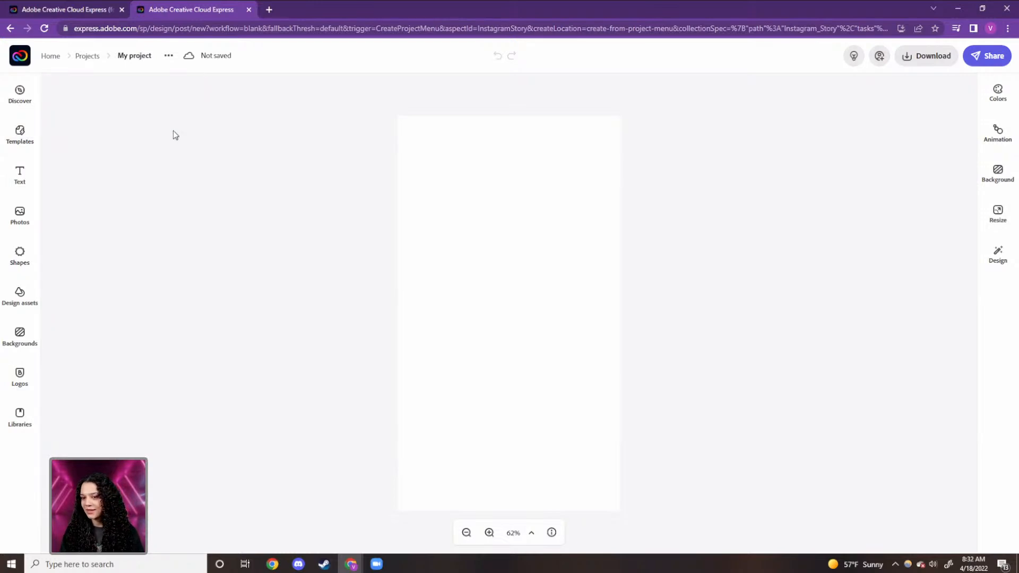
# Add the dark, fine-lined Warped Stripes design from the Organic backgrounds and pin it to the background
pyautogui.click(19, 346)
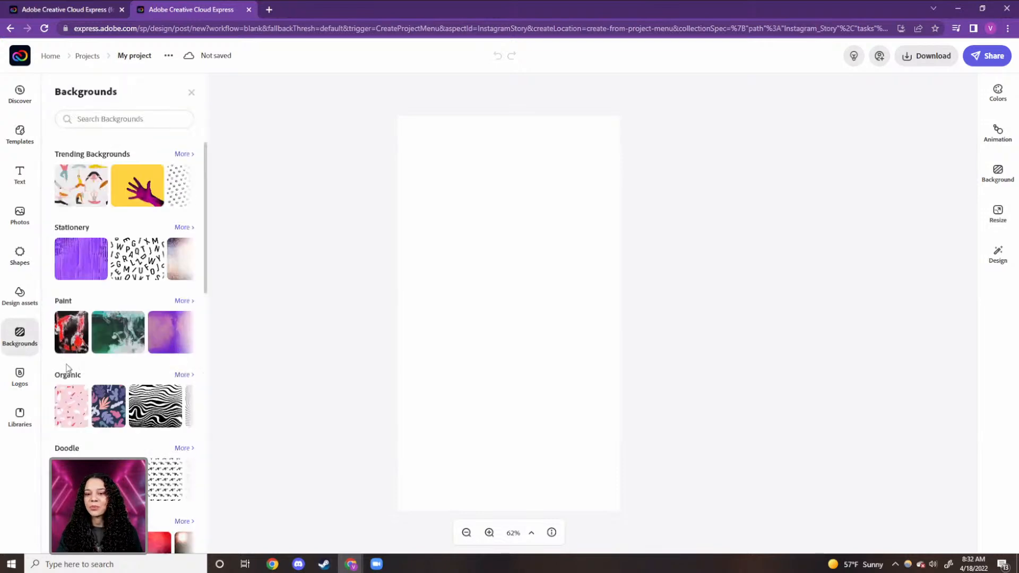
pyautogui.click(183, 375)
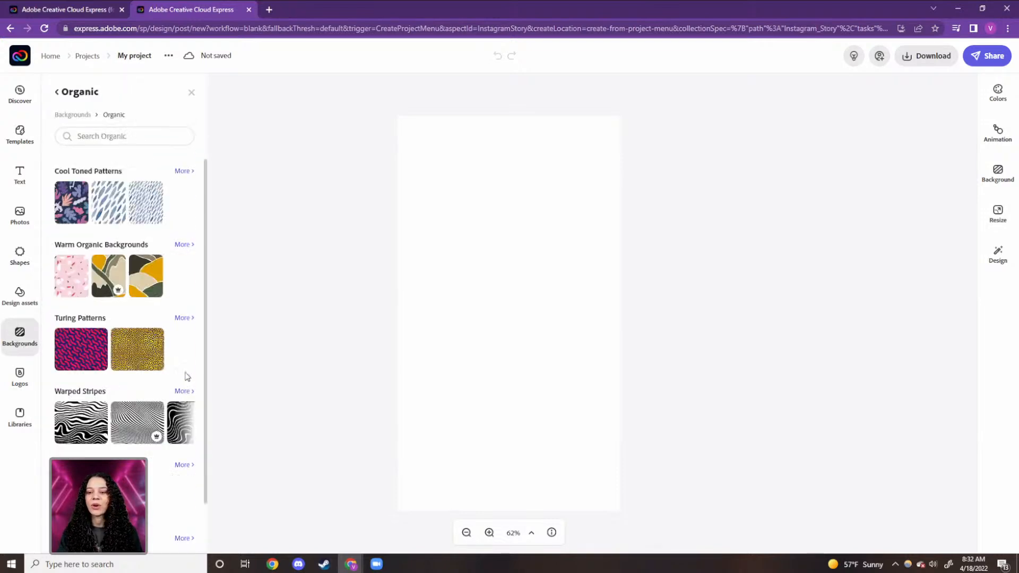
pyautogui.click(187, 395)
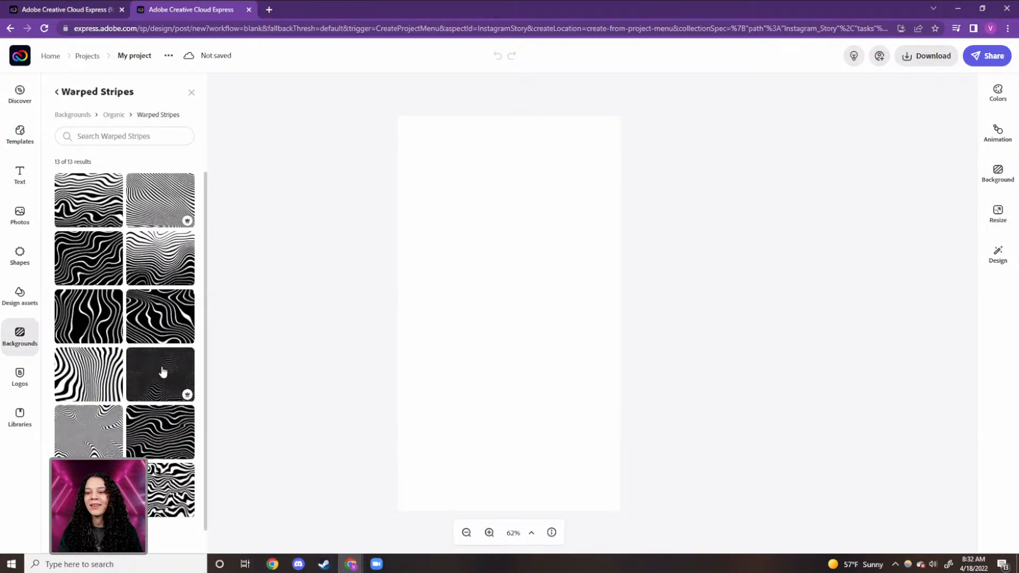
pyautogui.click(159, 377)
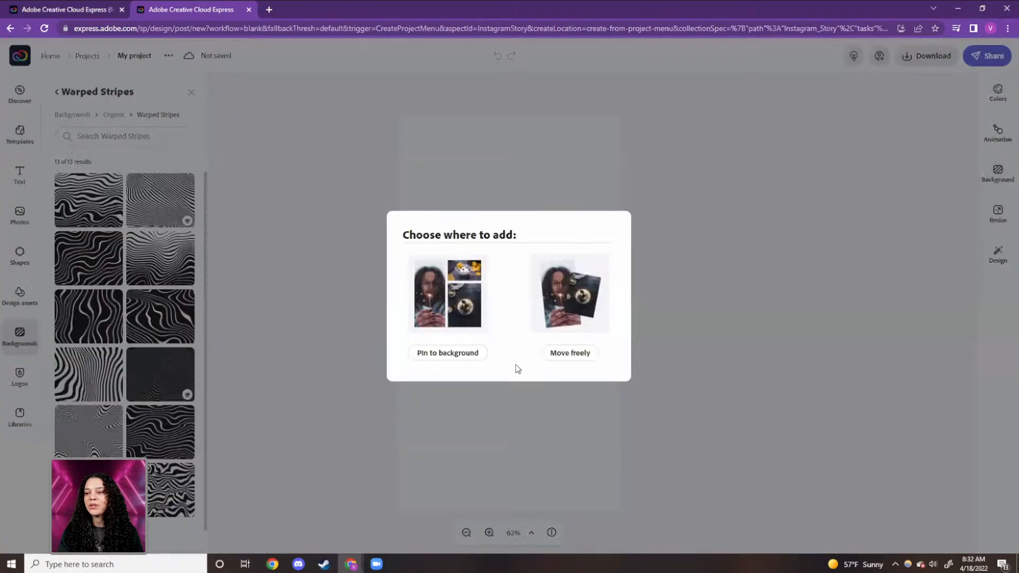
pyautogui.click(438, 356)
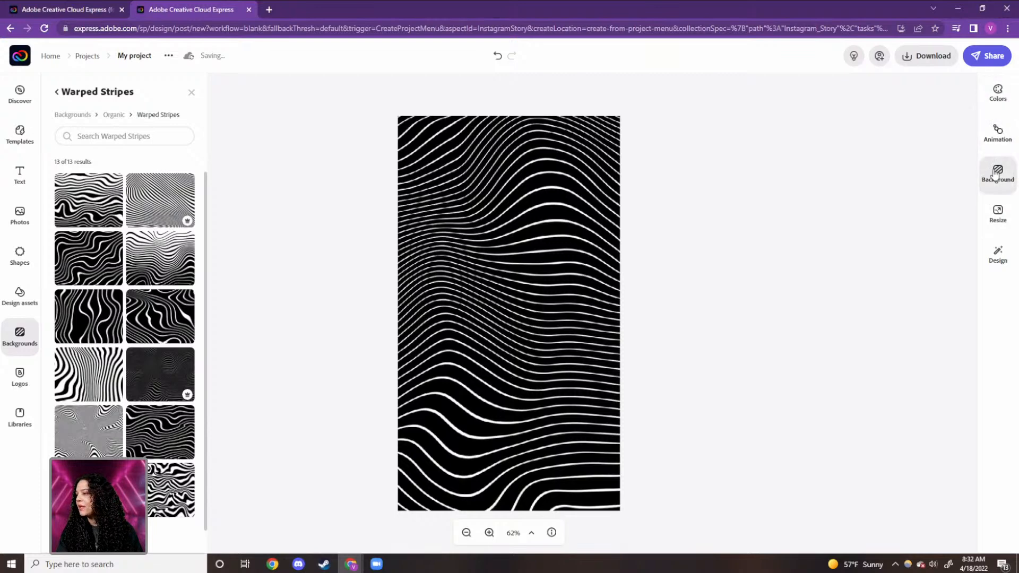
# Turn on filters for the striped background image and apply the Duotone filter
pyautogui.click(996, 248)
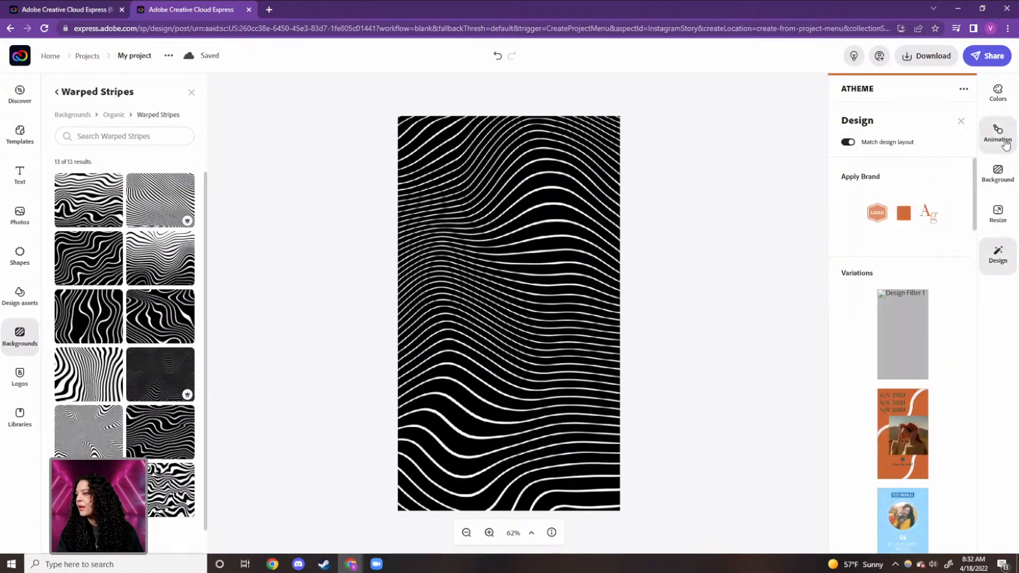
pyautogui.click(998, 104)
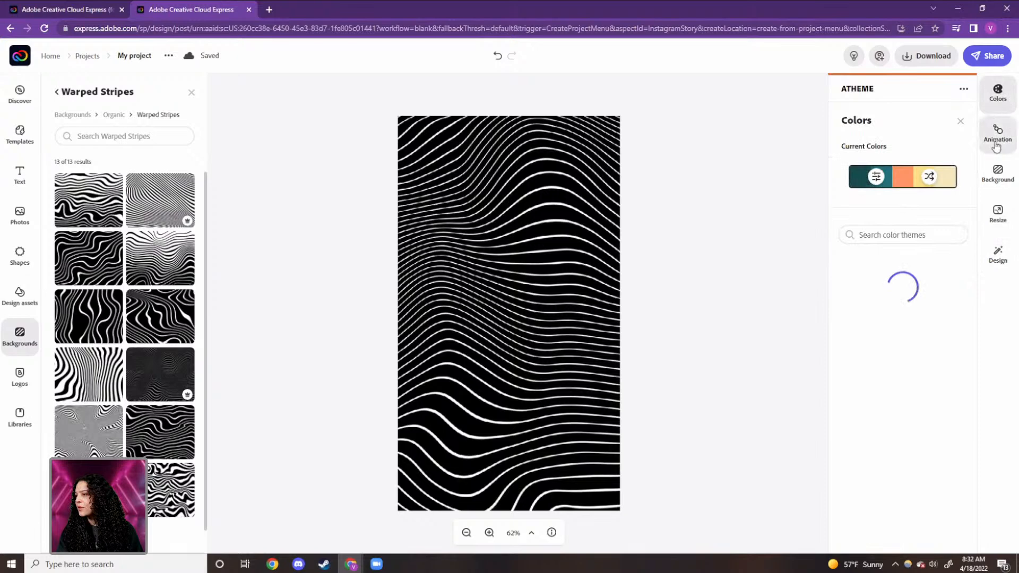
pyautogui.click(511, 236)
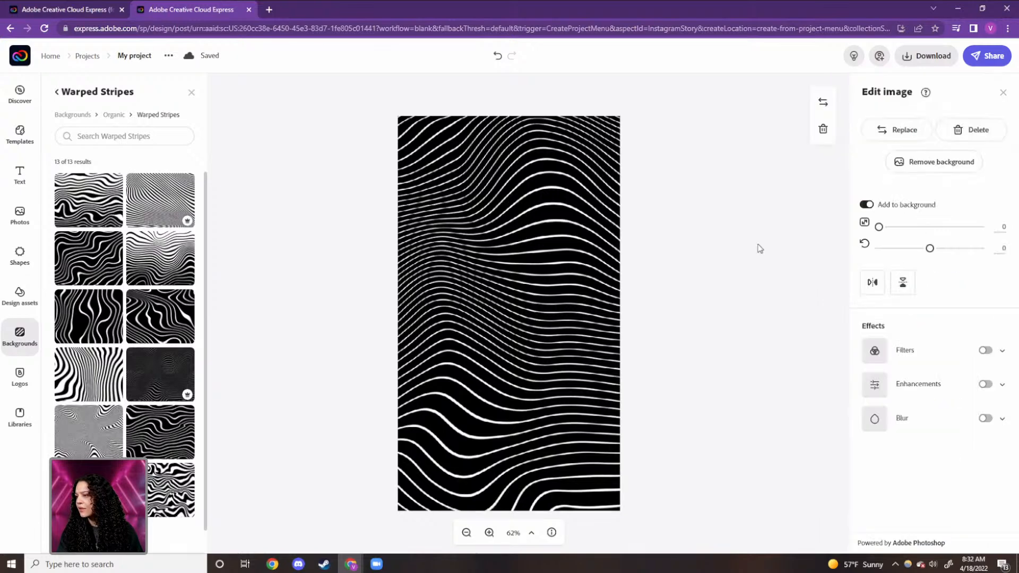
pyautogui.click(986, 351)
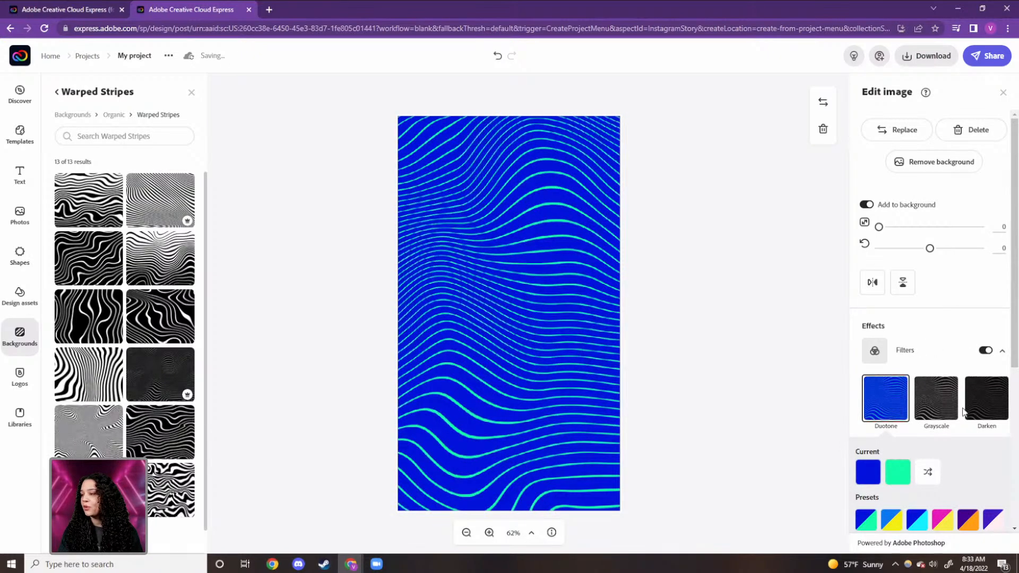
pyautogui.scroll(-4, 921, 413)
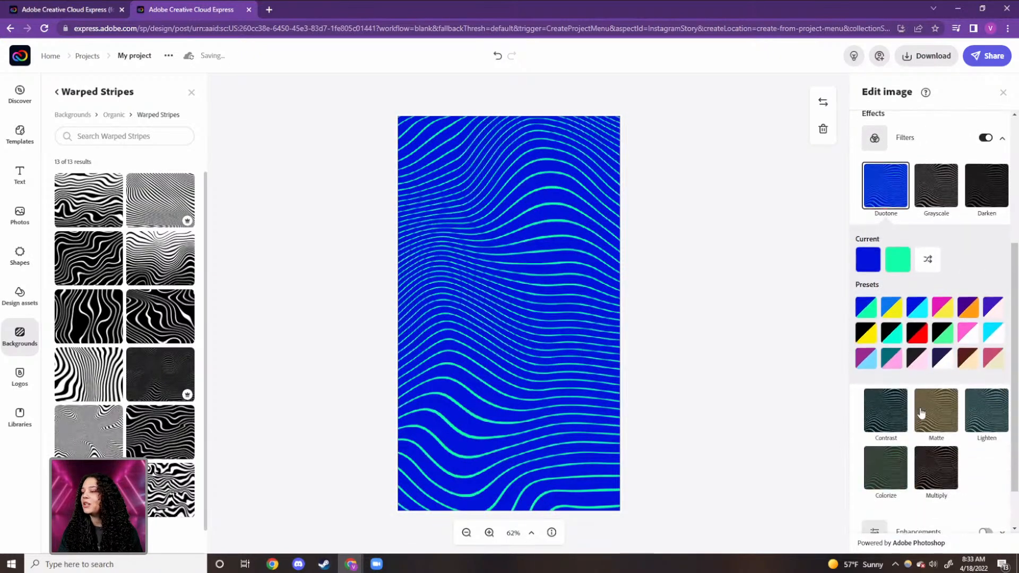
pyautogui.click(930, 477)
pyautogui.click(988, 297)
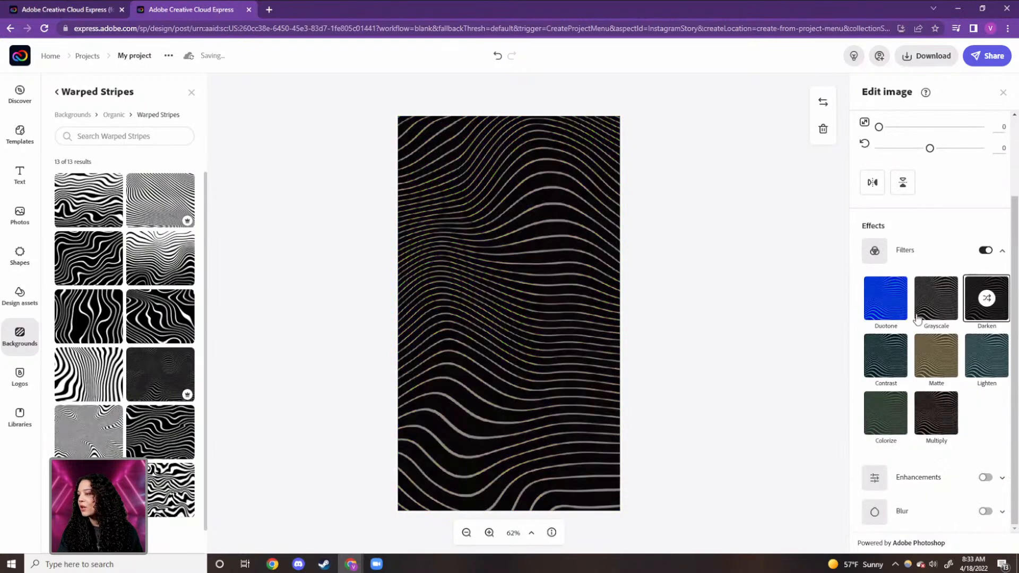
pyautogui.click(886, 303)
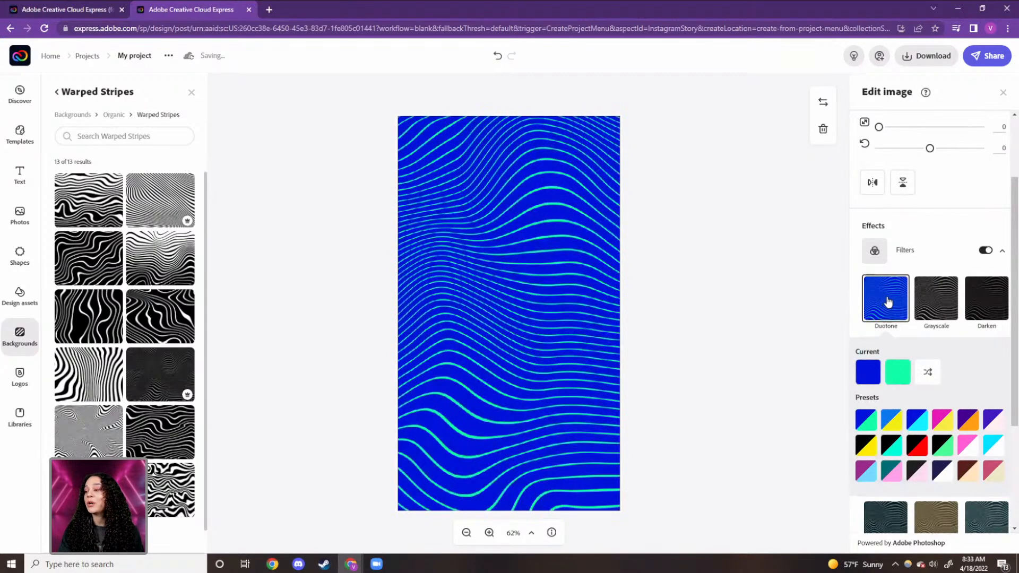
# Set the background's duotone colours to black for the shadows and dark grey #444545 for the highlights
pyautogui.click(868, 373)
pyautogui.moveTo(895, 308); pyautogui.dragTo(836, 332)
pyautogui.click(837, 334)
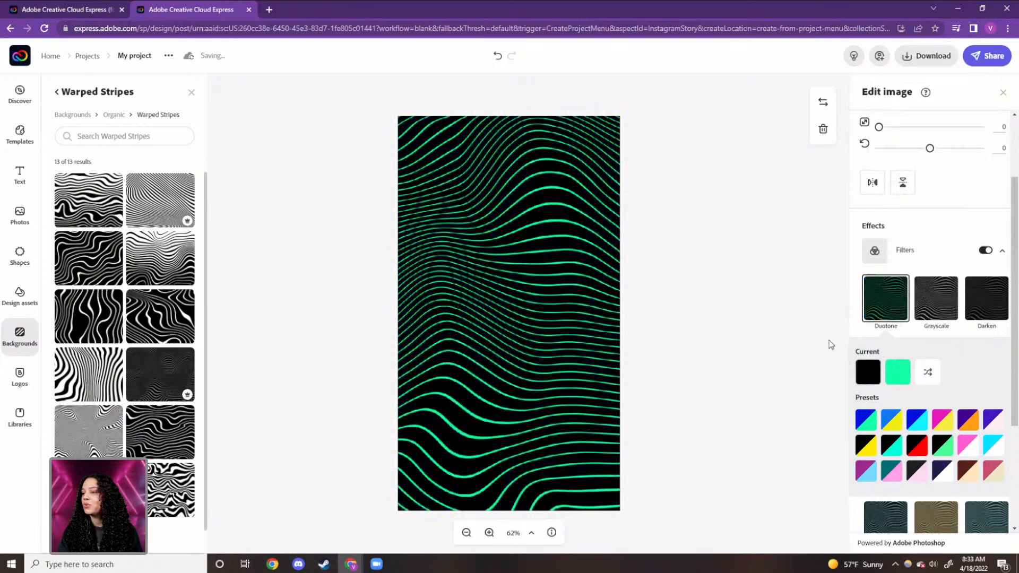
pyautogui.click(897, 372)
pyautogui.moveTo(907, 314); pyautogui.dragTo(874, 303)
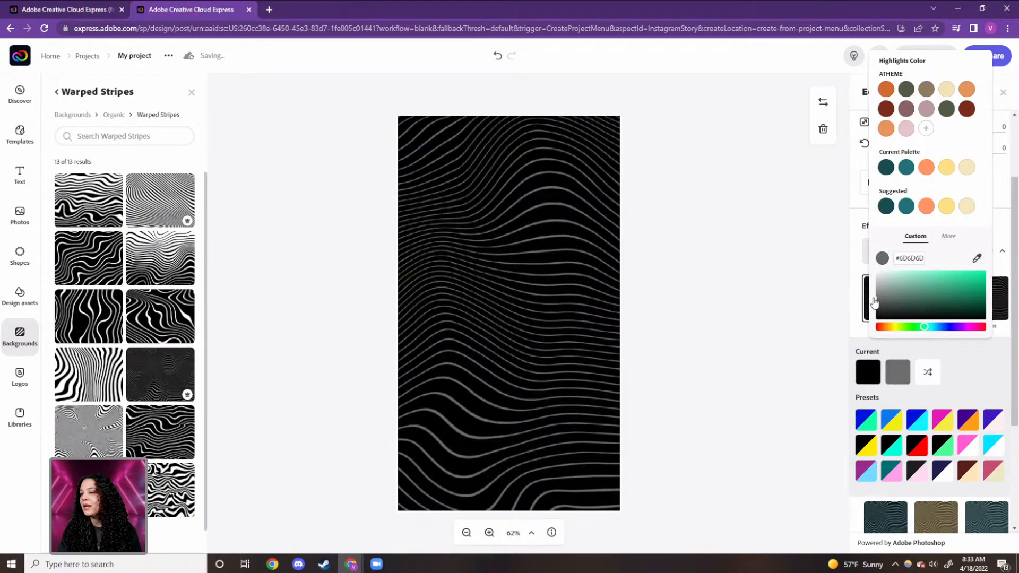
pyautogui.moveTo(878, 304); pyautogui.dragTo(875, 306)
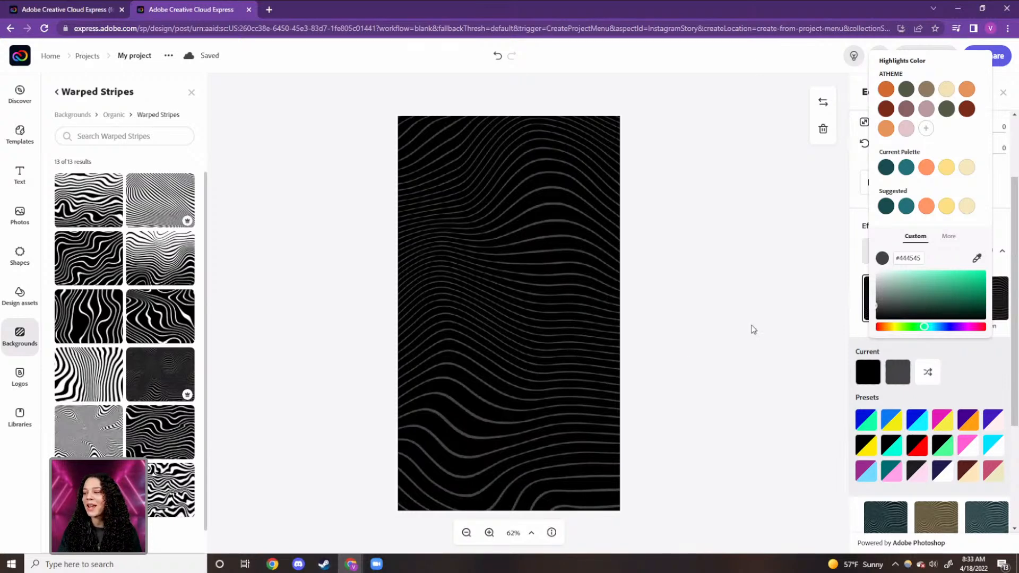
pyautogui.click(775, 291)
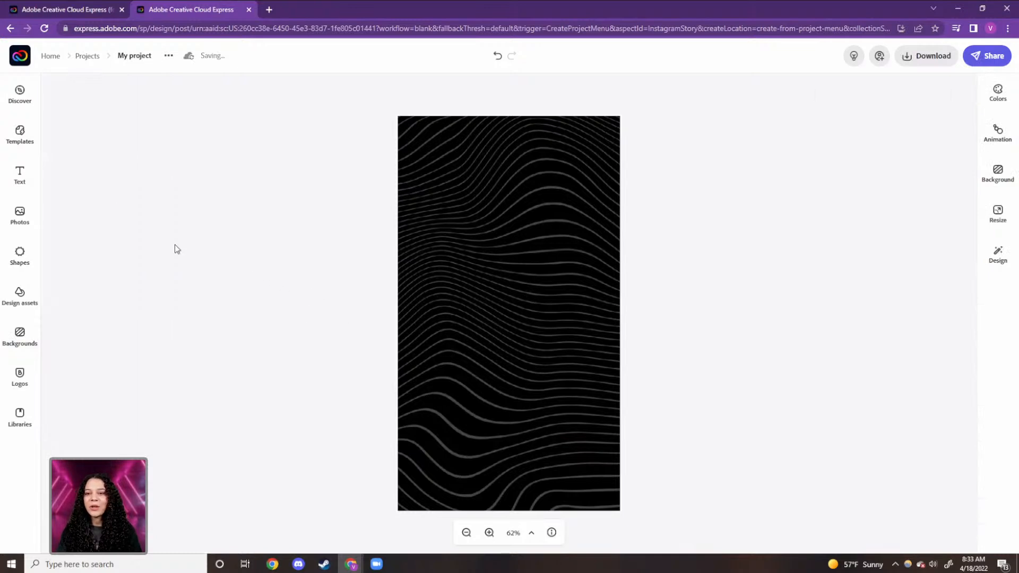
# Add the bordered rectangle from the basic shapes to the story and select it
pyautogui.click(21, 256)
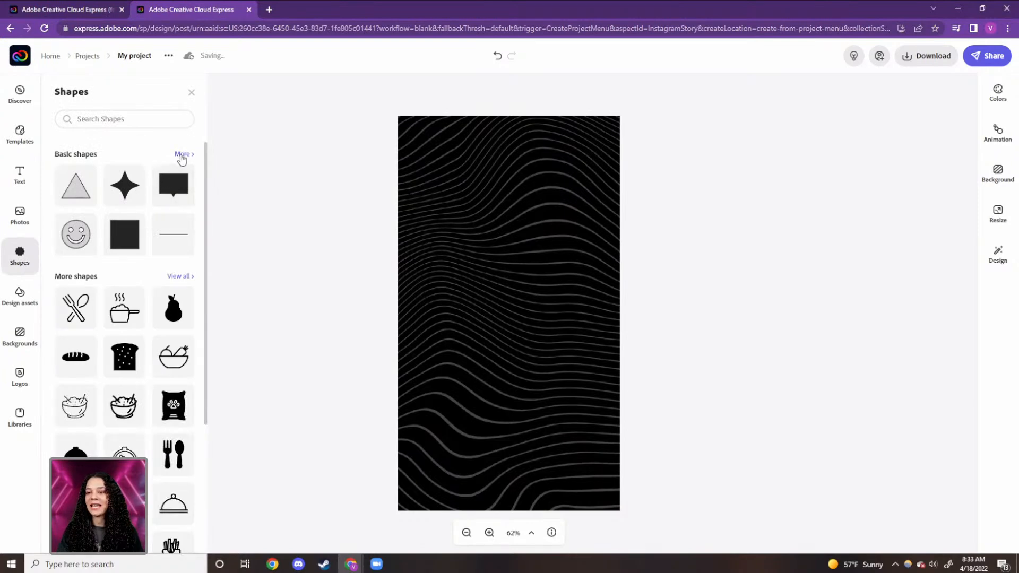
pyautogui.click(182, 155)
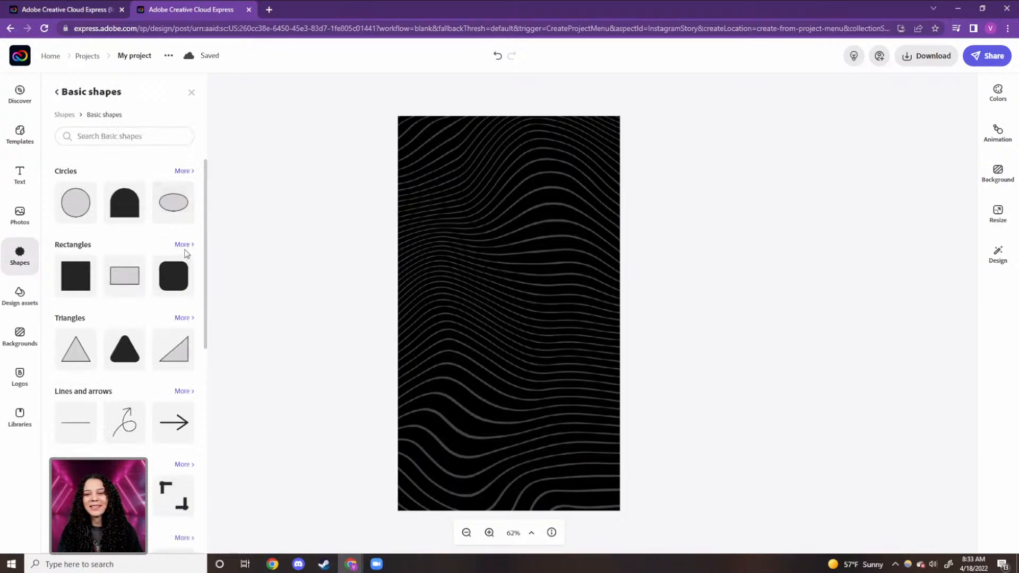
pyautogui.click(122, 282)
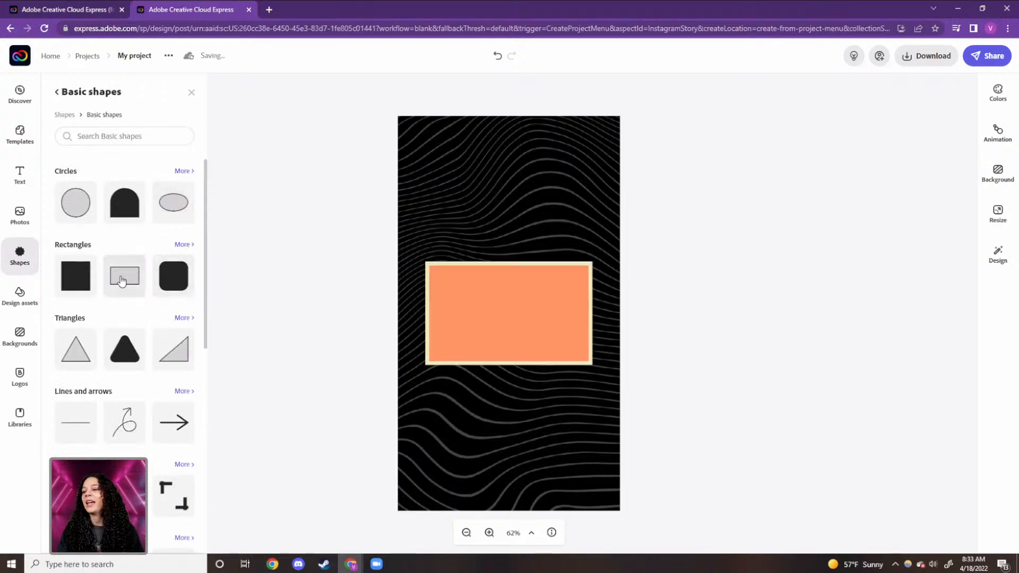
pyautogui.click(546, 301)
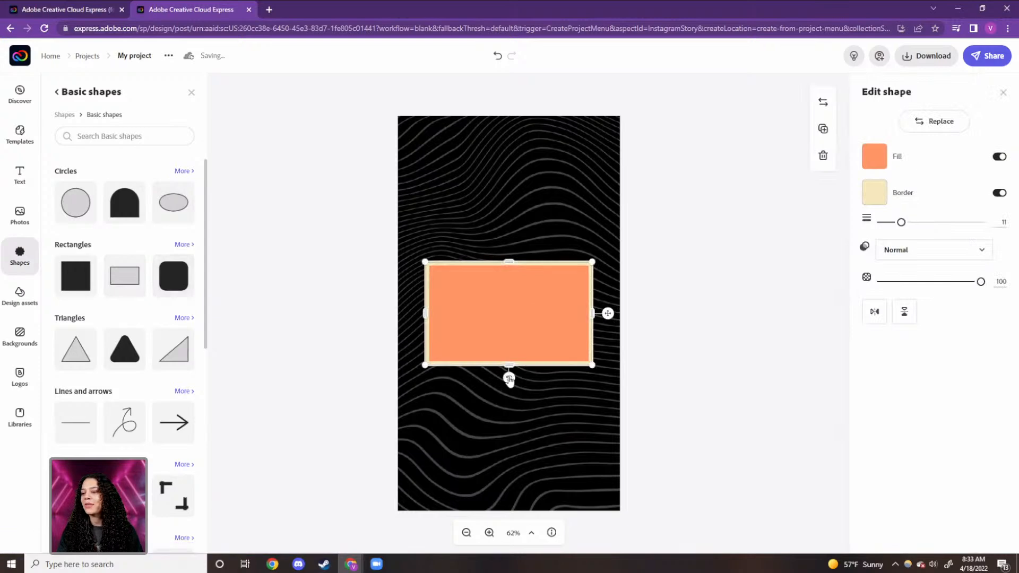
# Rotate the rectangle upright to portrait orientation, enlarge it to about three quarters of the story's width, and centre it
pyautogui.moveTo(508, 378); pyautogui.dragTo(577, 319)
pyautogui.moveTo(560, 230); pyautogui.dragTo(601, 187)
pyautogui.moveTo(459, 394); pyautogui.dragTo(435, 448)
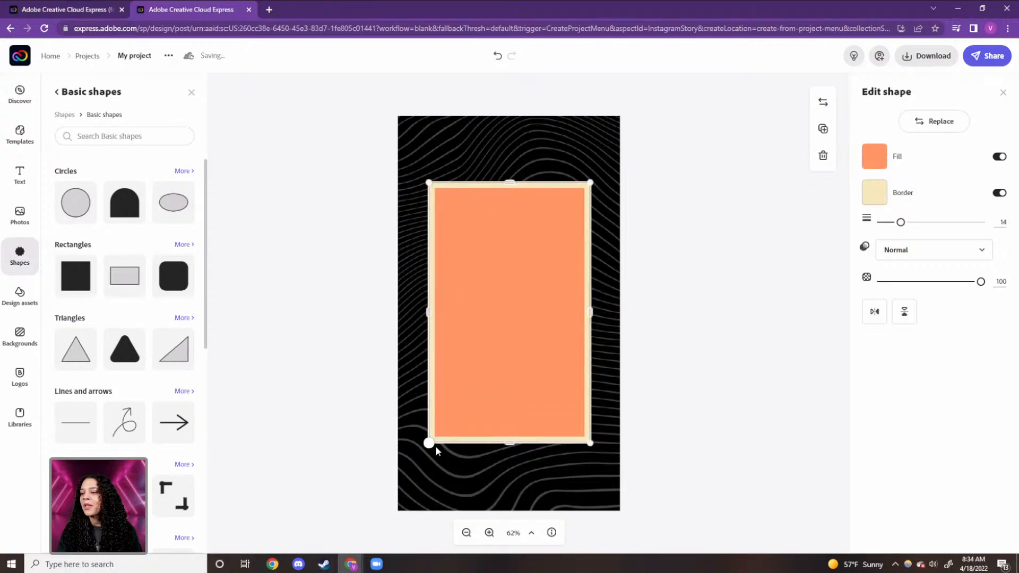
pyautogui.click(435, 447)
pyautogui.moveTo(504, 323)
pyautogui.mouseDown()
pyautogui.moveTo(512, 333)
pyautogui.moveTo(507, 285)
pyautogui.moveTo(509, 304)
pyautogui.mouseUp()
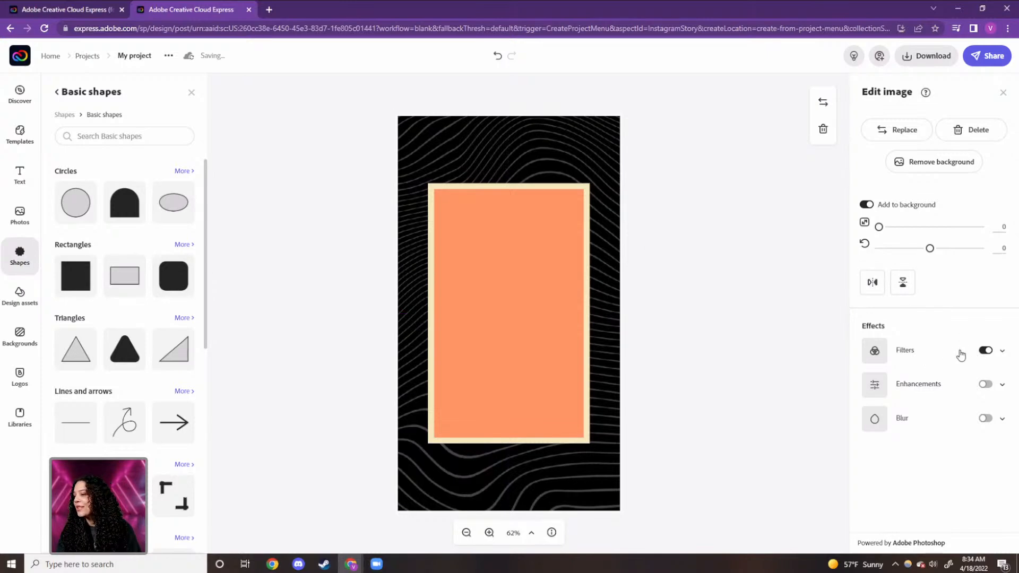
# Set the rectangle's fill colour to black (#000000)
pyautogui.click(508, 289)
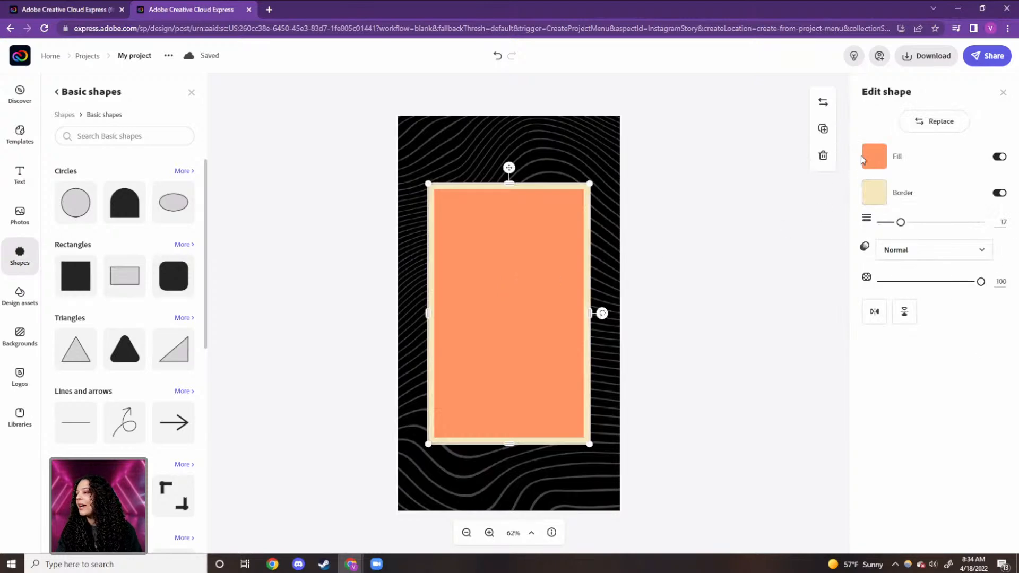
pyautogui.moveTo(889, 423); pyautogui.dragTo(861, 446)
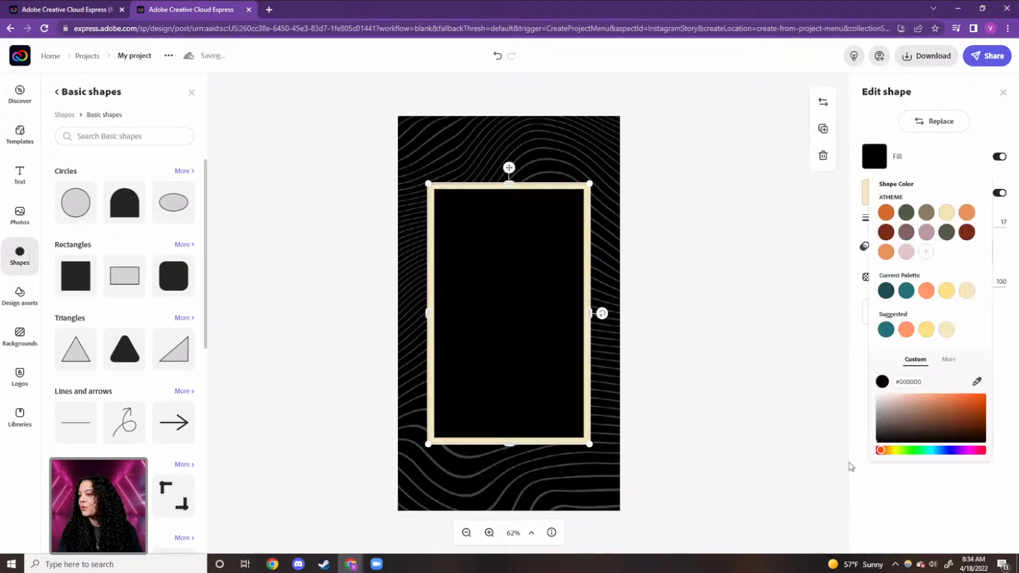
pyautogui.click(850, 466)
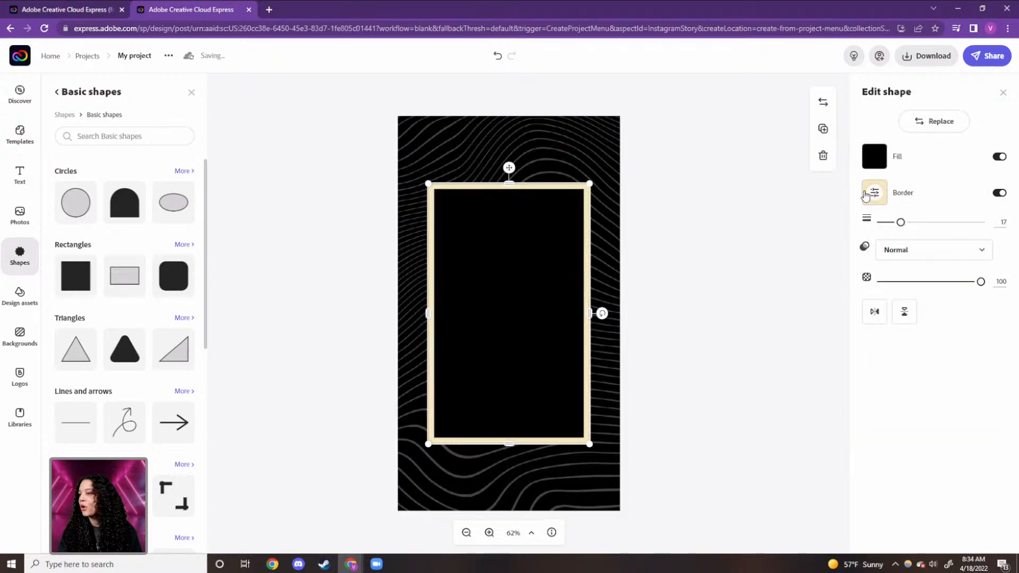
# Set the rectangle's border colour to teal #24C2B7 and its thickness to 5, keeping the opacity at 100
pyautogui.click(873, 194)
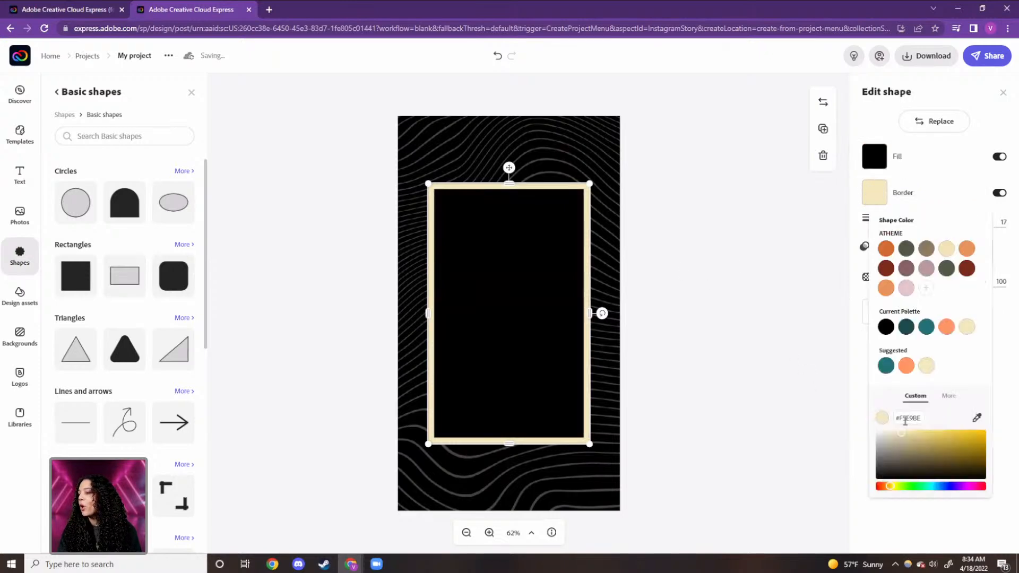
pyautogui.click(932, 488)
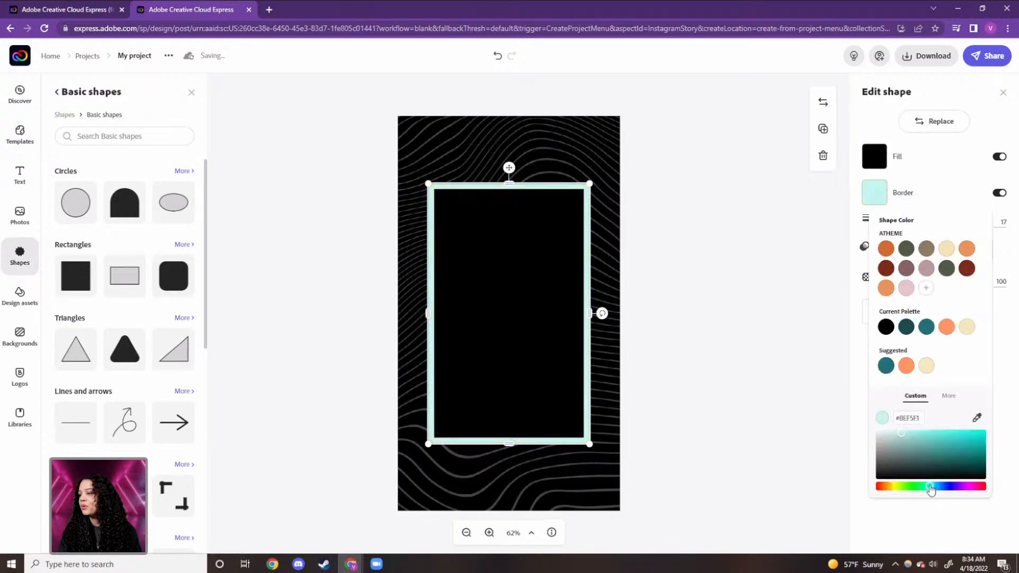
pyautogui.click(962, 445)
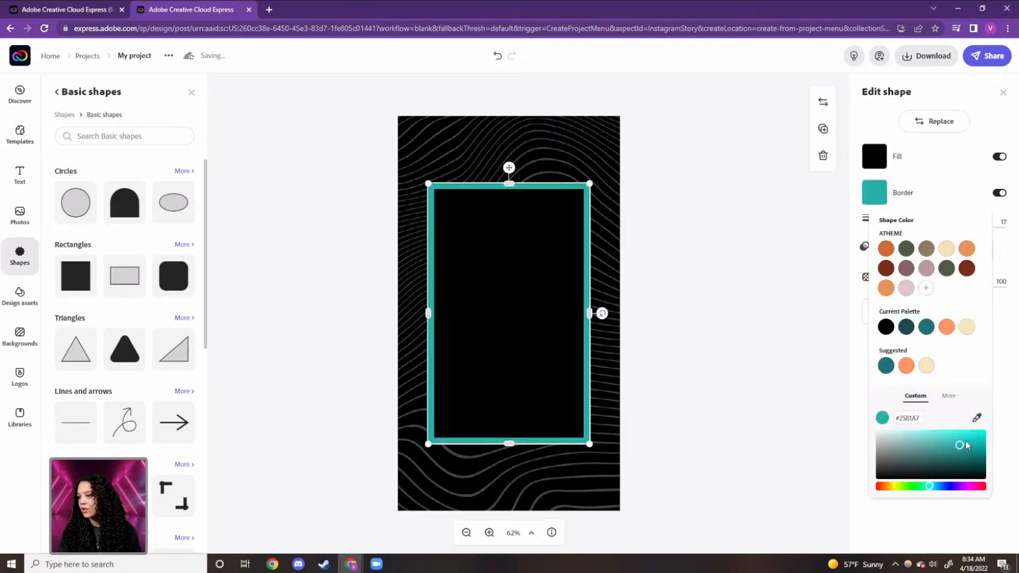
pyautogui.moveTo(960, 445); pyautogui.dragTo(961, 442)
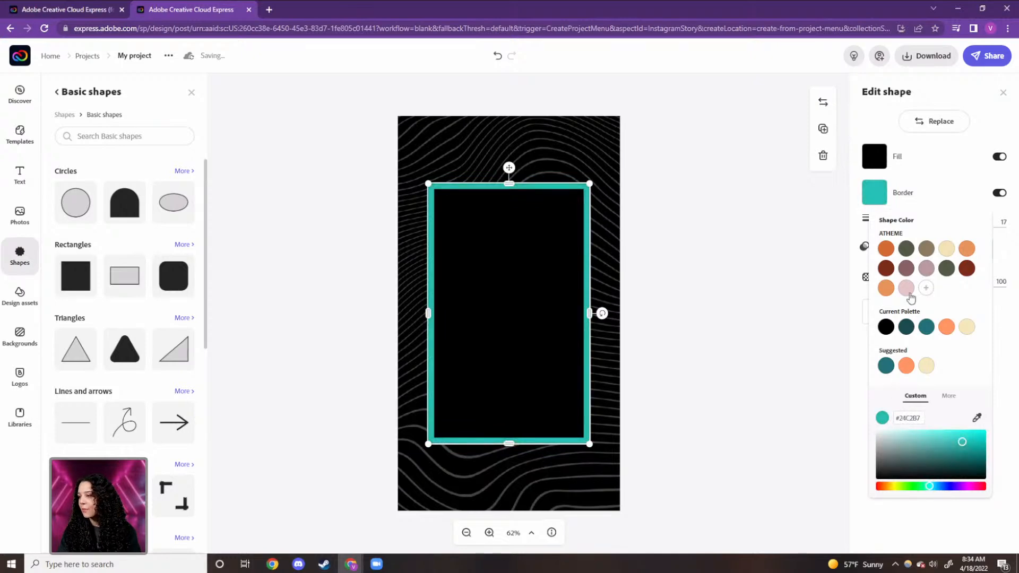
pyautogui.click(948, 176)
pyautogui.moveTo(900, 223); pyautogui.dragTo(885, 232)
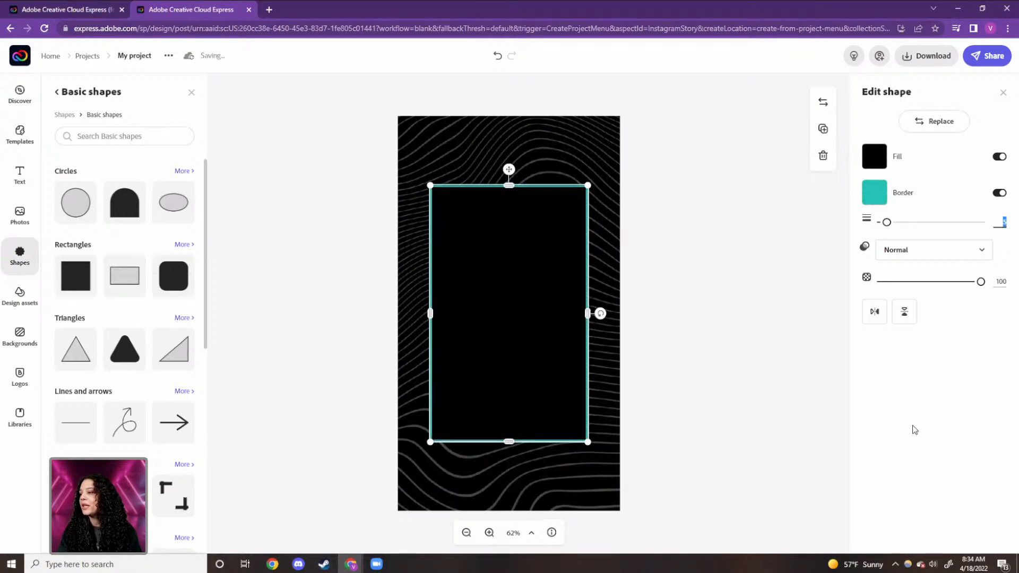
pyautogui.moveTo(980, 282)
pyautogui.mouseDown()
pyautogui.moveTo(889, 298)
pyautogui.moveTo(991, 285)
pyautogui.mouseUp()
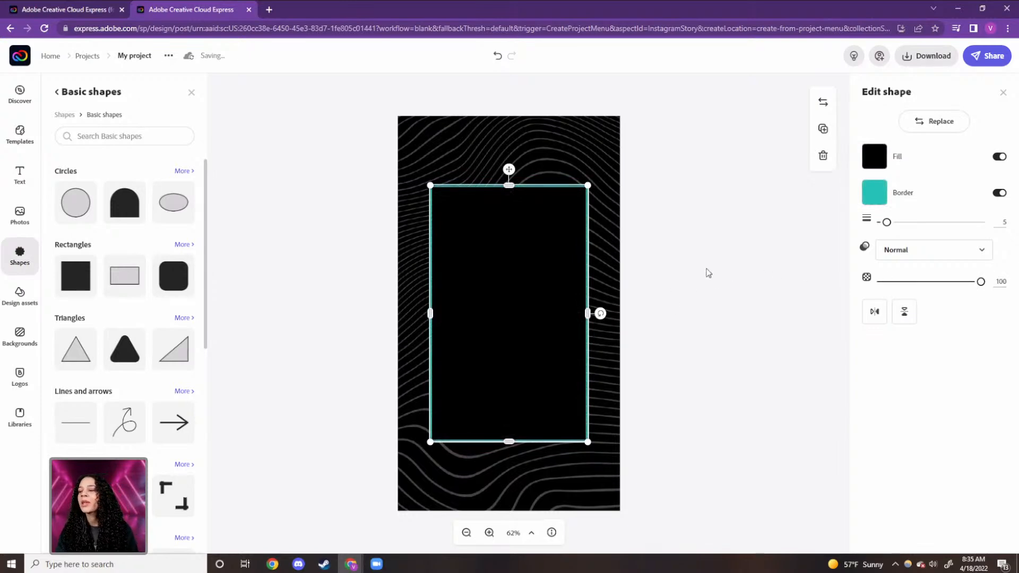
# Deselect the rectangle and open the design assets library to browse its categories
pyautogui.click(720, 184)
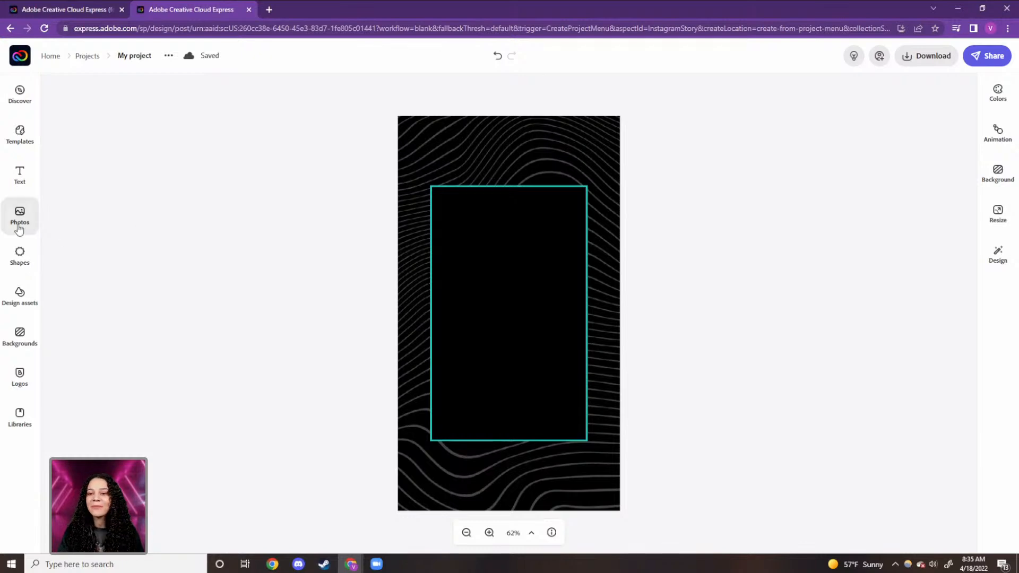
pyautogui.click(22, 307)
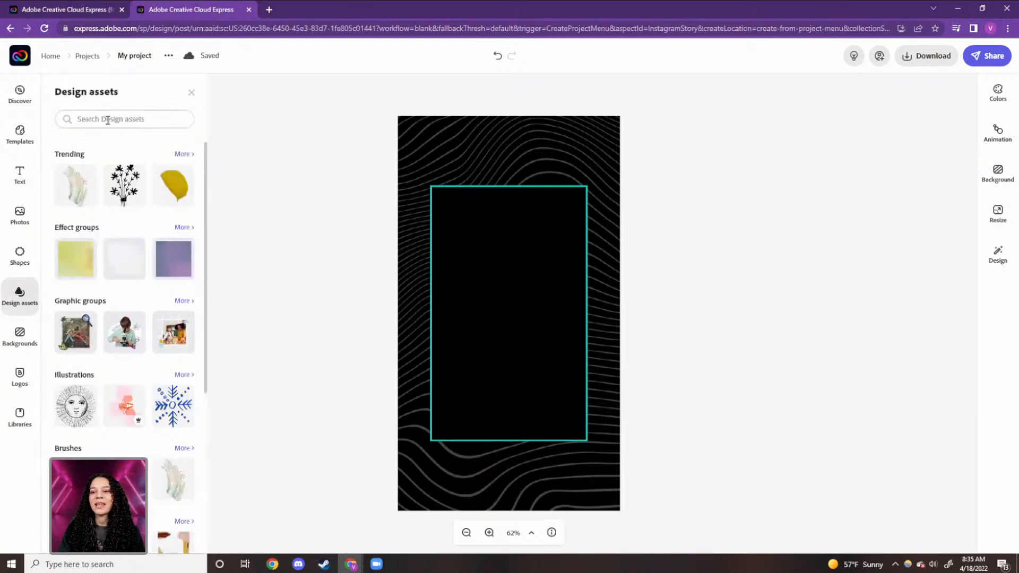
pyautogui.scroll(-1, 130, 195)
pyautogui.scroll(1, 127, 196)
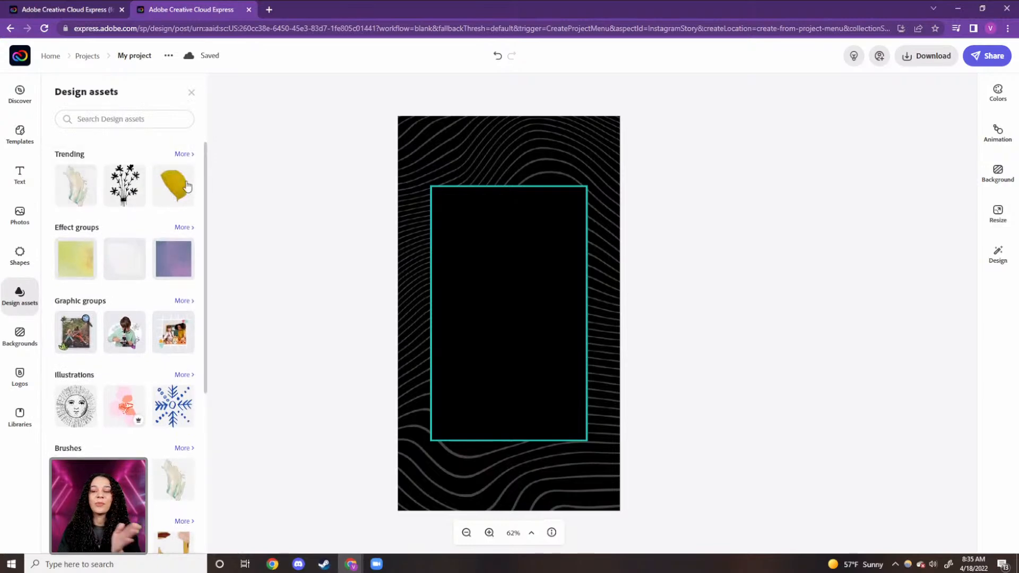
pyautogui.scroll(-2, 143, 229)
pyautogui.scroll(1, 144, 229)
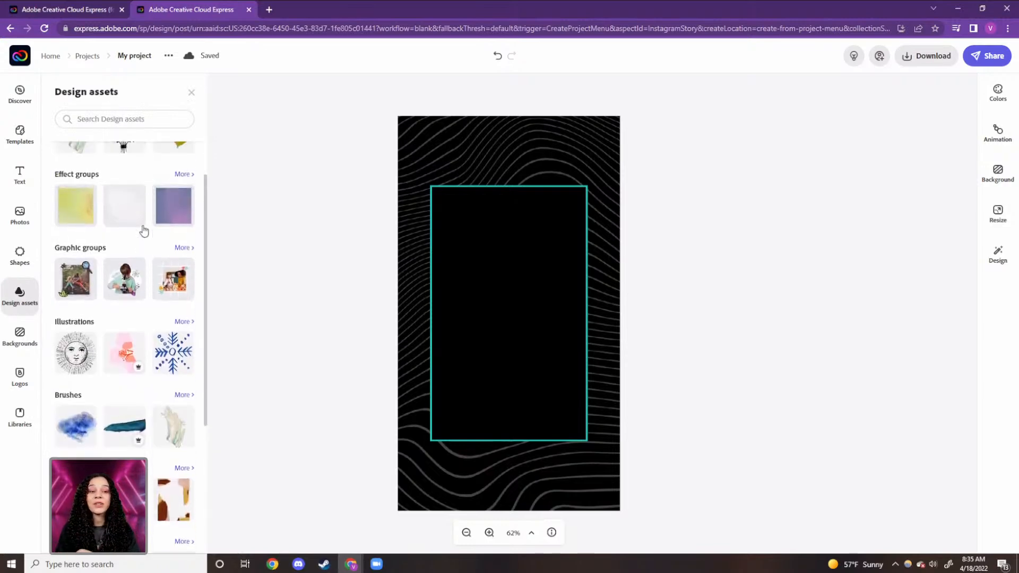
# Try the purple effect group image over the upper-left corner of the rectangle and delete it
pyautogui.click(175, 208)
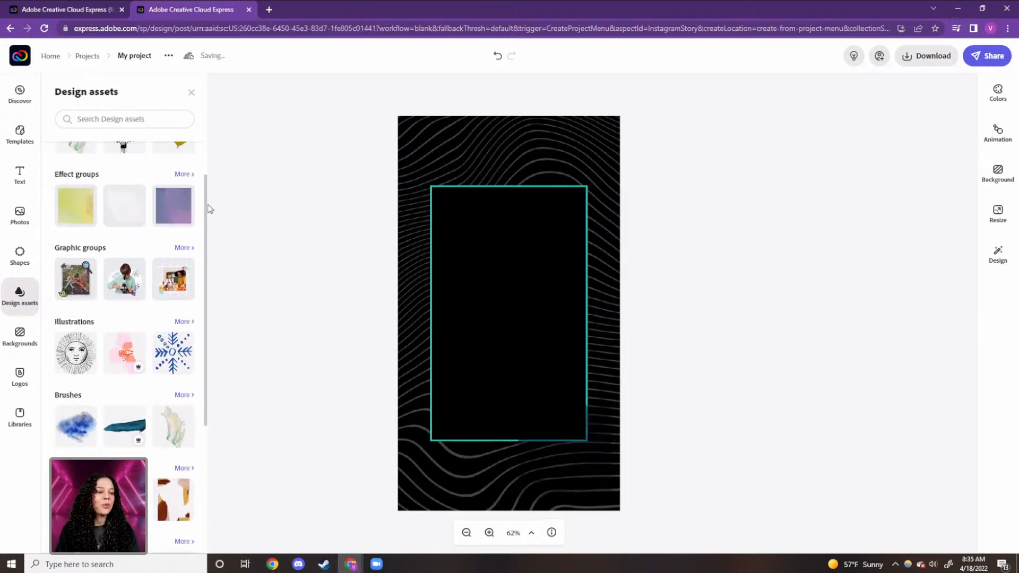
pyautogui.click(588, 460)
pyautogui.moveTo(587, 461); pyautogui.dragTo(468, 198)
pyautogui.click(823, 519)
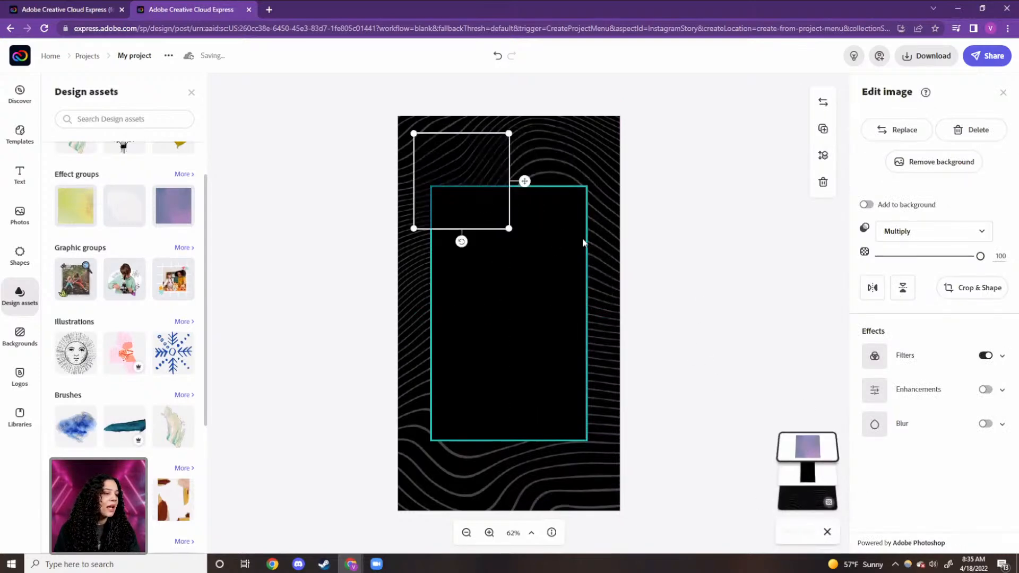
pyautogui.moveTo(468, 241); pyautogui.dragTo(471, 201)
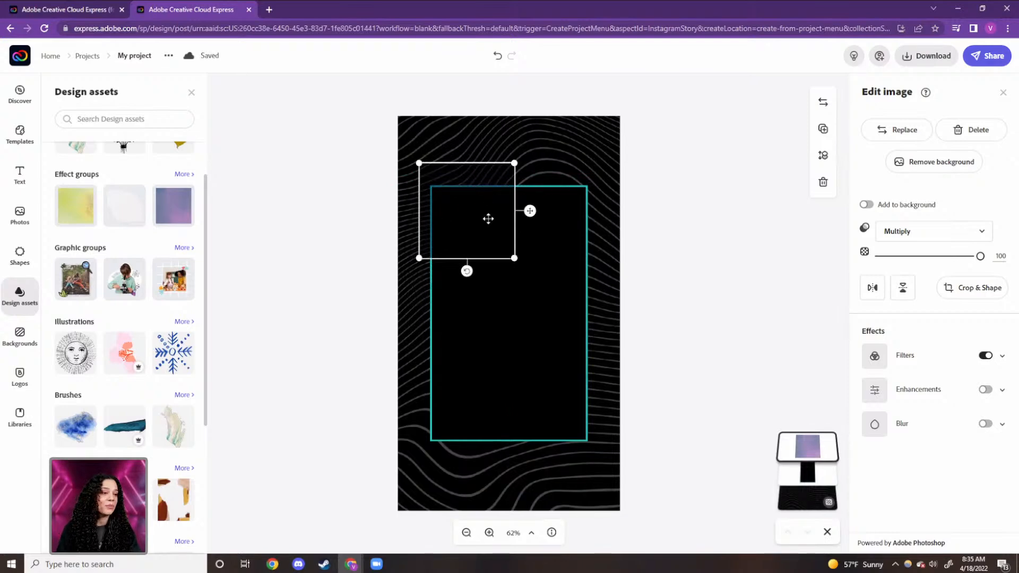
pyautogui.click(823, 182)
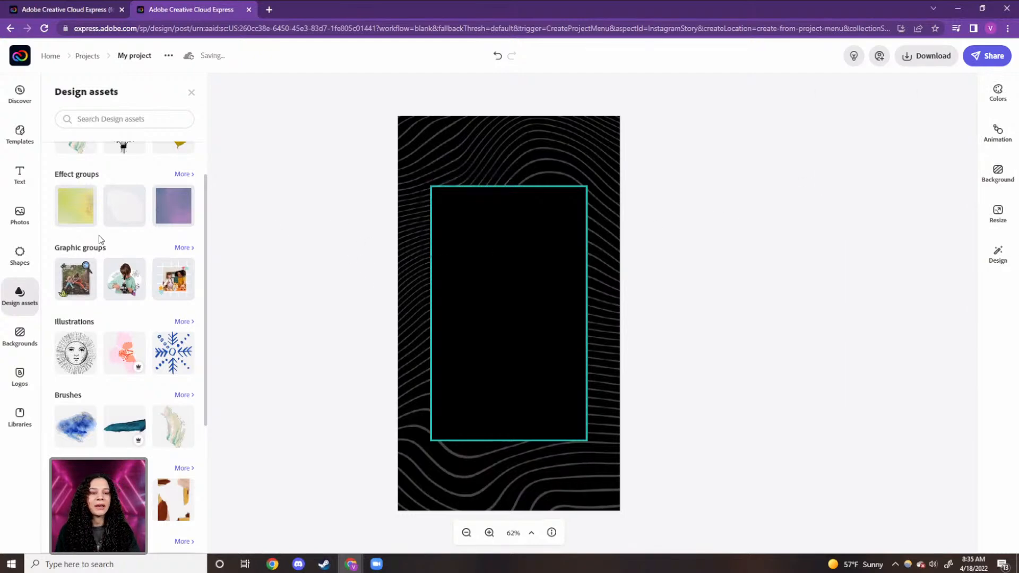
# Search the design assets for "PLANETS" and look through the planet illustrations
pyautogui.scroll(-2, 148, 300)
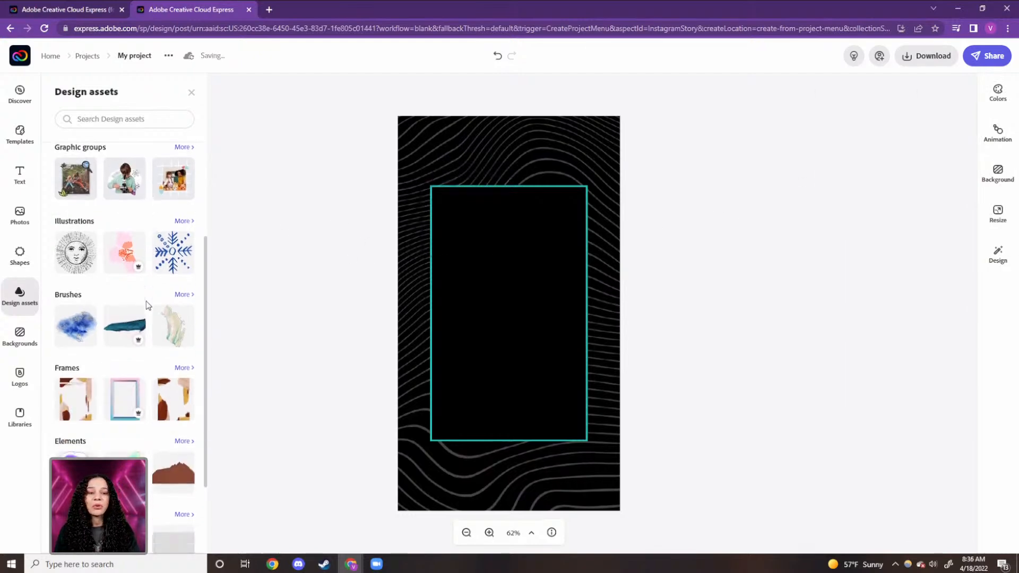
pyautogui.scroll(-2, 96, 285)
pyautogui.scroll(4, 95, 290)
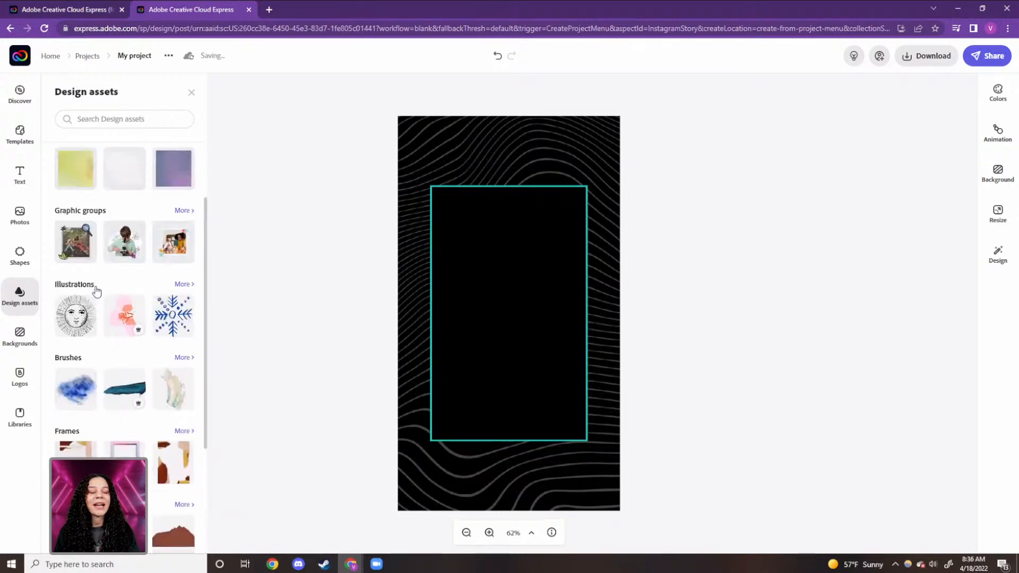
pyautogui.click(117, 120)
pyautogui.write('PLANETS')
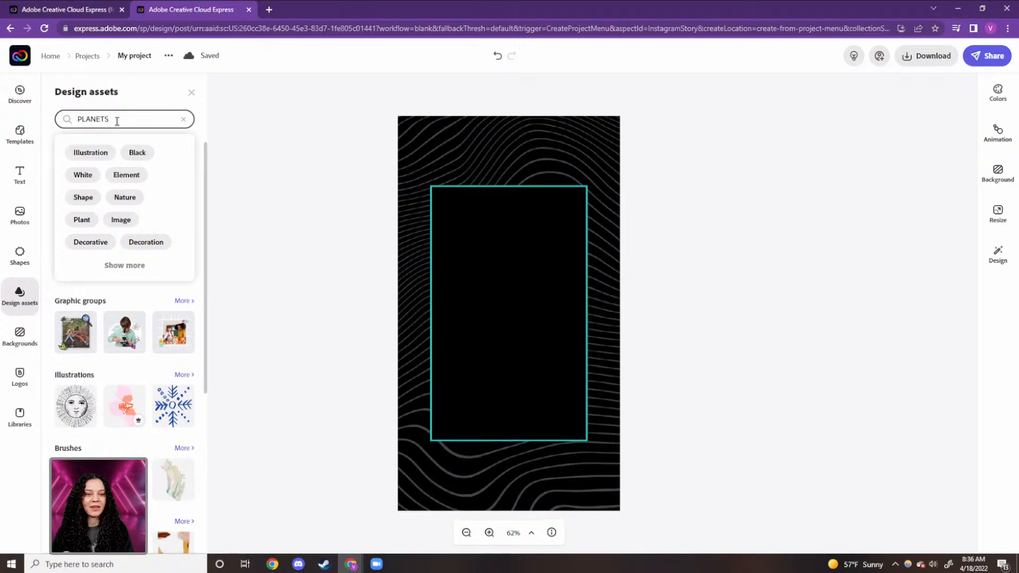
pyautogui.press('Return')
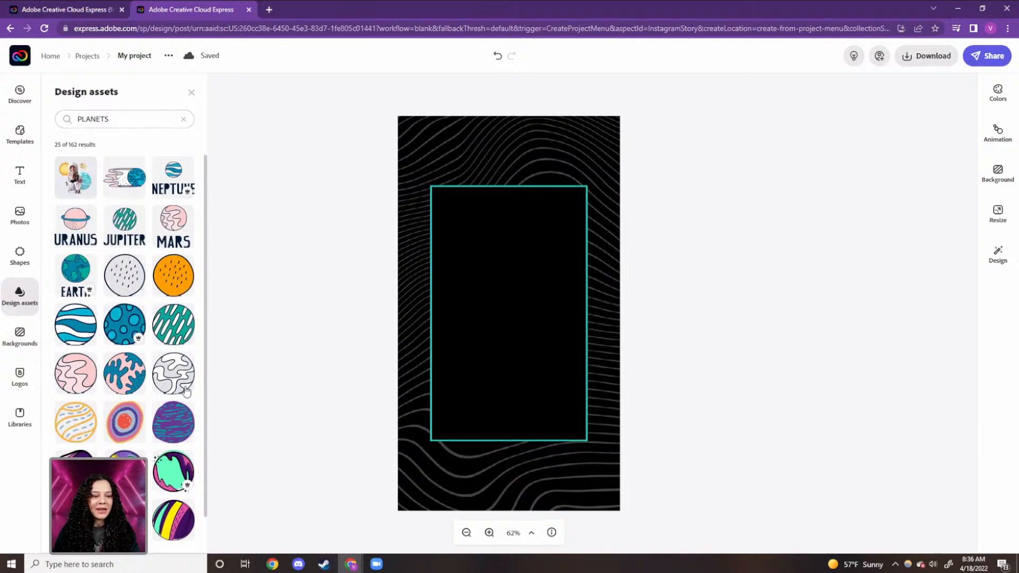
pyautogui.scroll(-3, 174, 384)
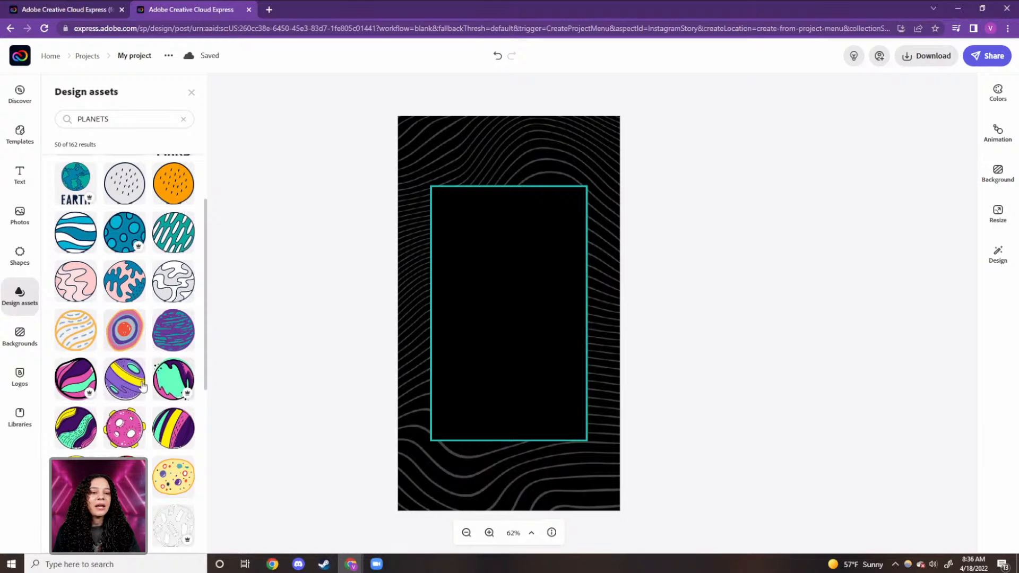
# Add the pink striped, purple yellow-banded, mint dripping and dark purple-mint wavy planets to the story
pyautogui.click(70, 378)
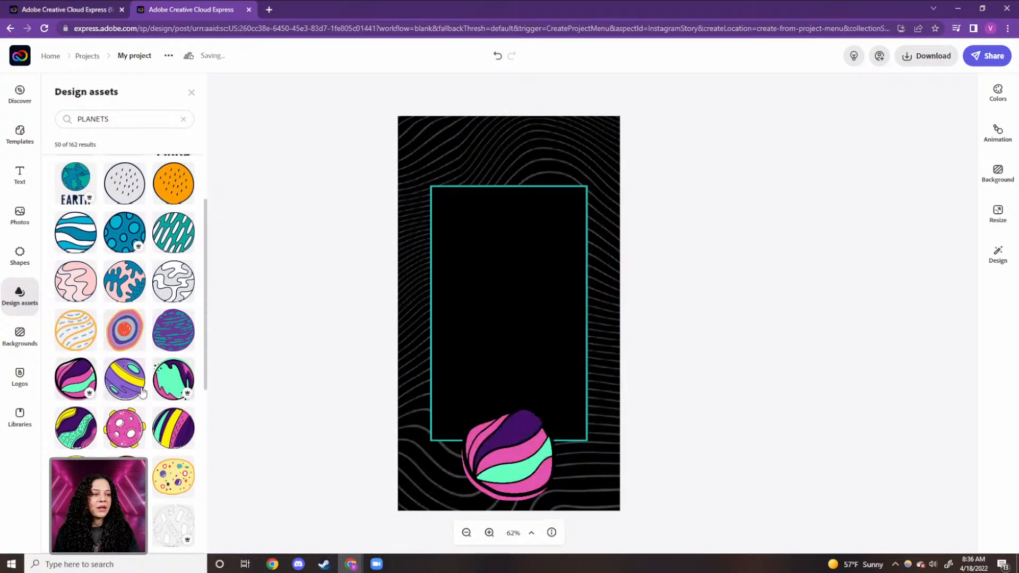
pyautogui.click(169, 389)
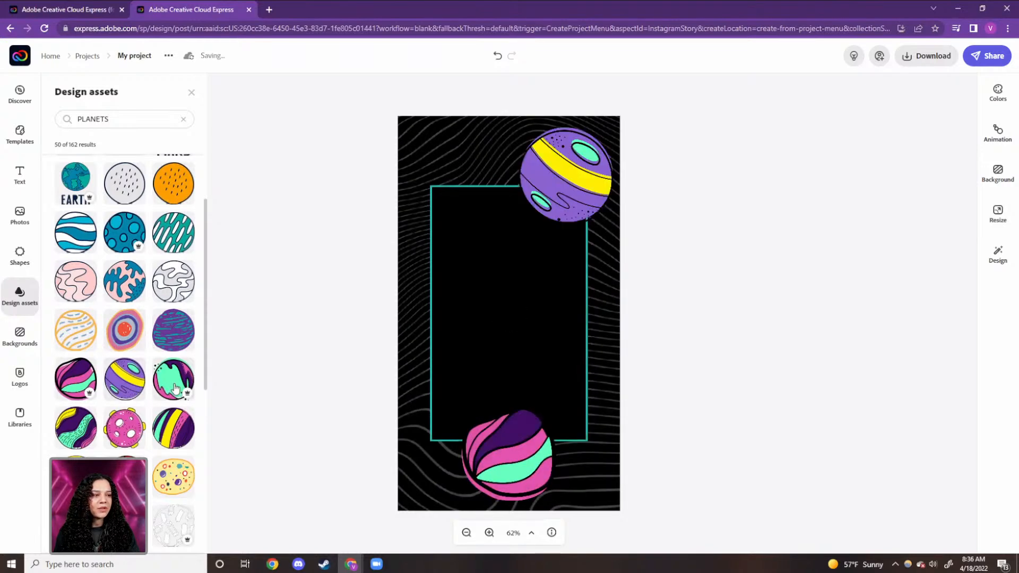
pyautogui.click(176, 390)
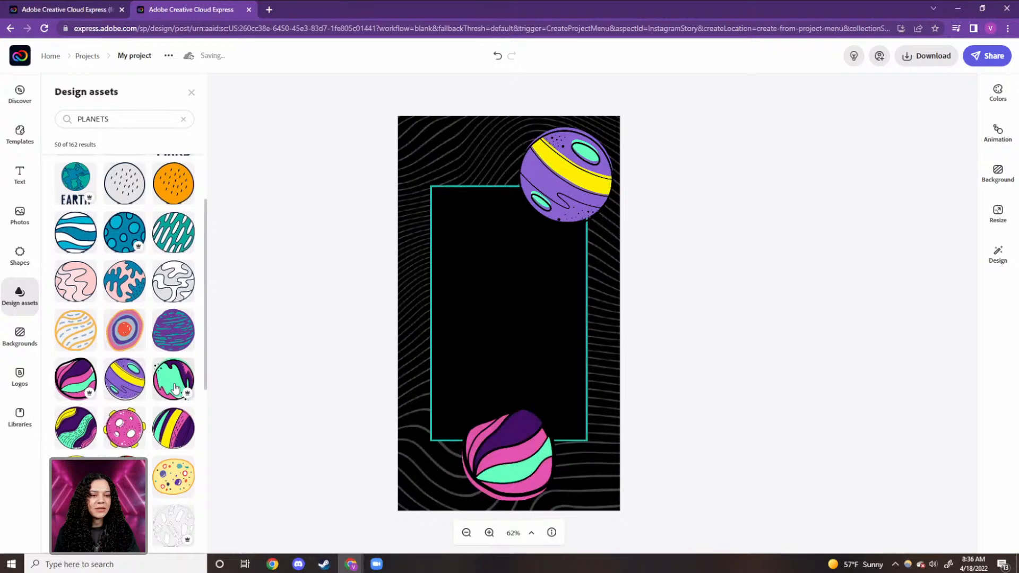
pyautogui.click(81, 427)
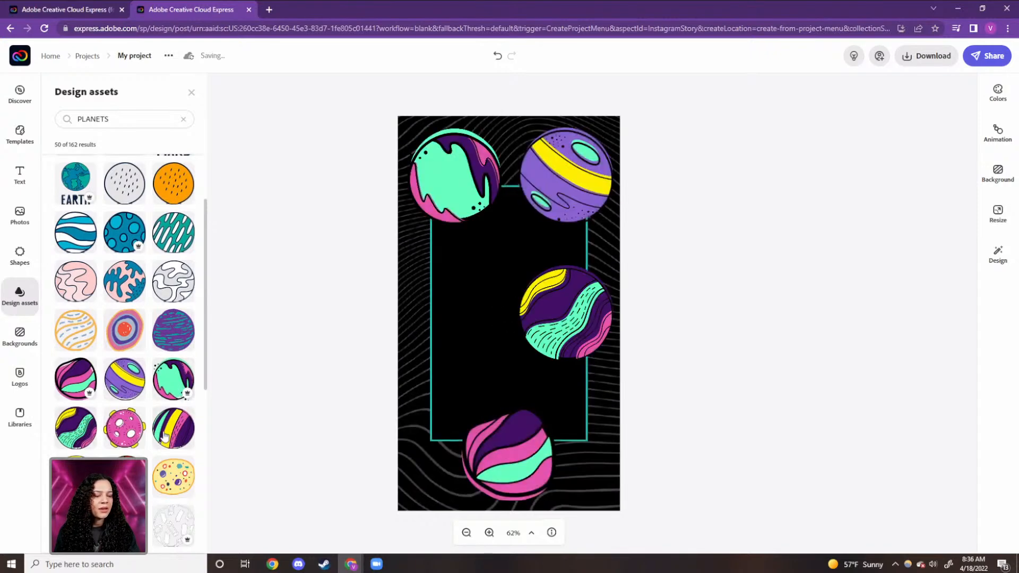
# Shrink the purple yellow-banded planet over the rectangle's upper-right corner, and shrink the dark wavy planet and place it on the lower edge near the right
pyautogui.click(613, 141)
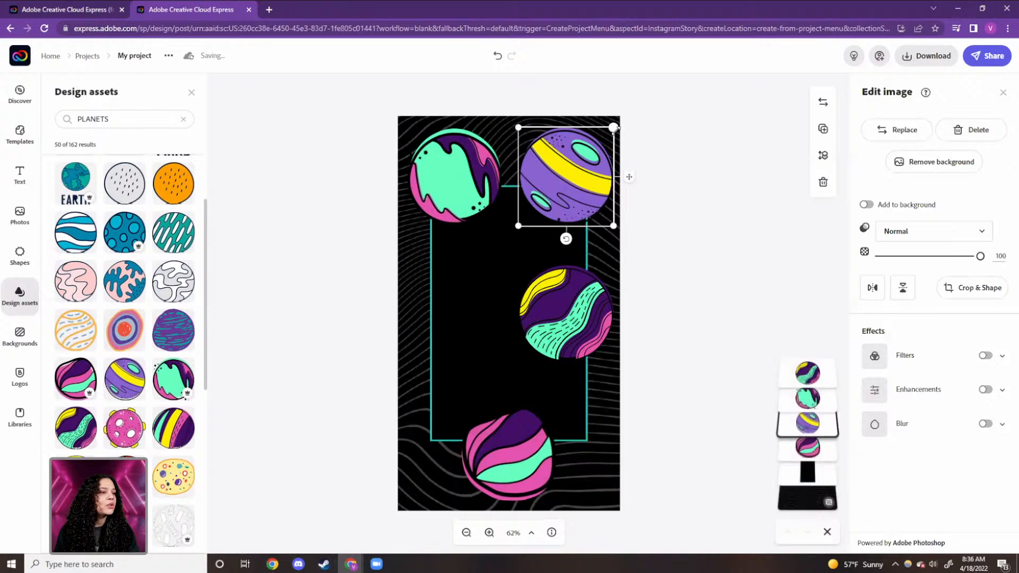
pyautogui.moveTo(617, 125); pyautogui.dragTo(579, 166)
pyautogui.moveTo(555, 197); pyautogui.dragTo(587, 186)
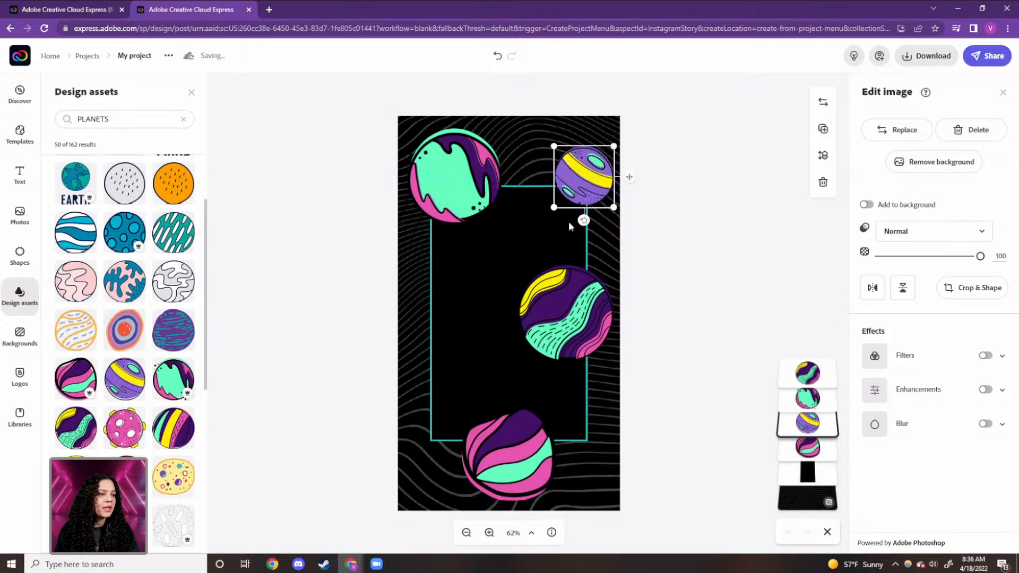
pyautogui.click(605, 297)
pyautogui.moveTo(613, 265); pyautogui.dragTo(548, 445)
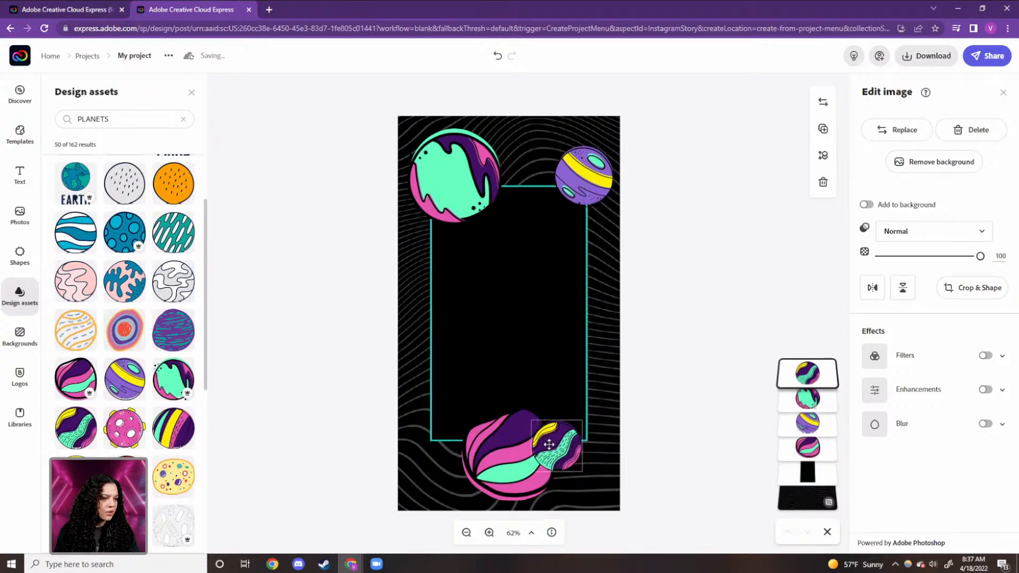
# Move the pink striped planet to the rectangle's lower-left corner and rotate it roughly upside down
pyautogui.click(499, 430)
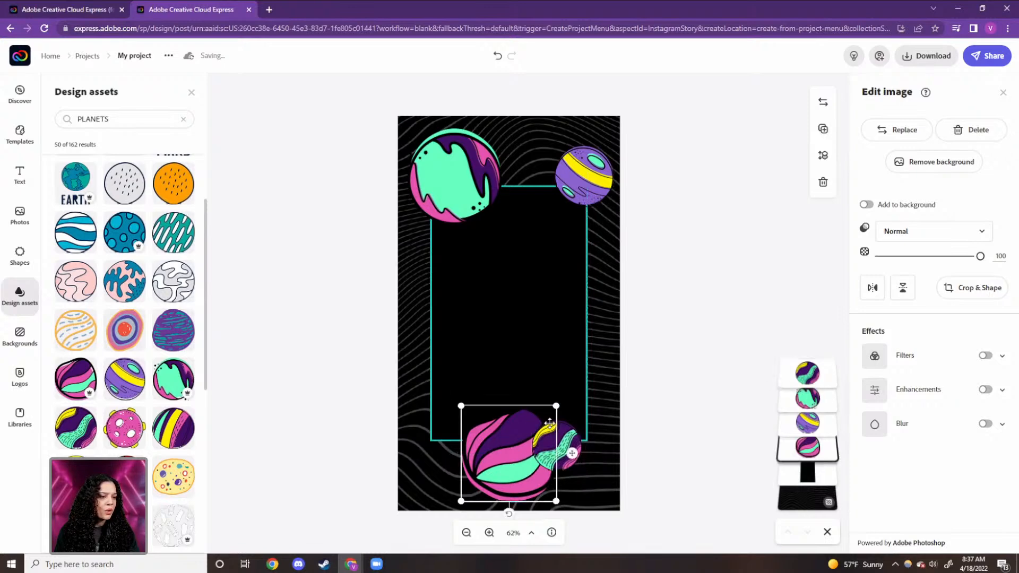
pyautogui.moveTo(506, 439); pyautogui.dragTo(455, 404)
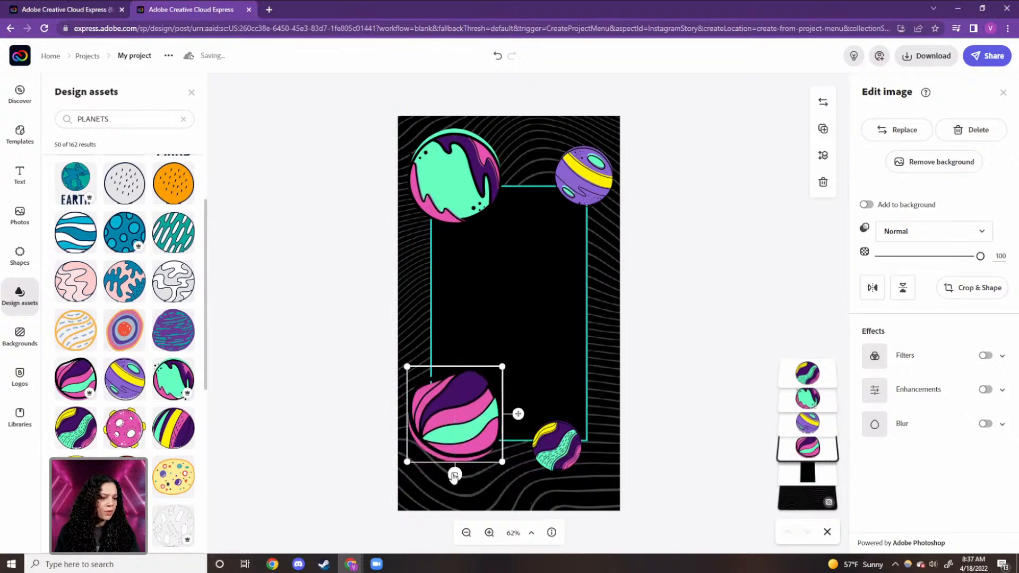
pyautogui.moveTo(455, 475); pyautogui.dragTo(464, 425)
# Shrink the mint dripping planet to a small moon and place it on the rectangle's right border above the dark wavy planet
pyautogui.click(466, 182)
pyautogui.moveTo(502, 225); pyautogui.dragTo(602, 414)
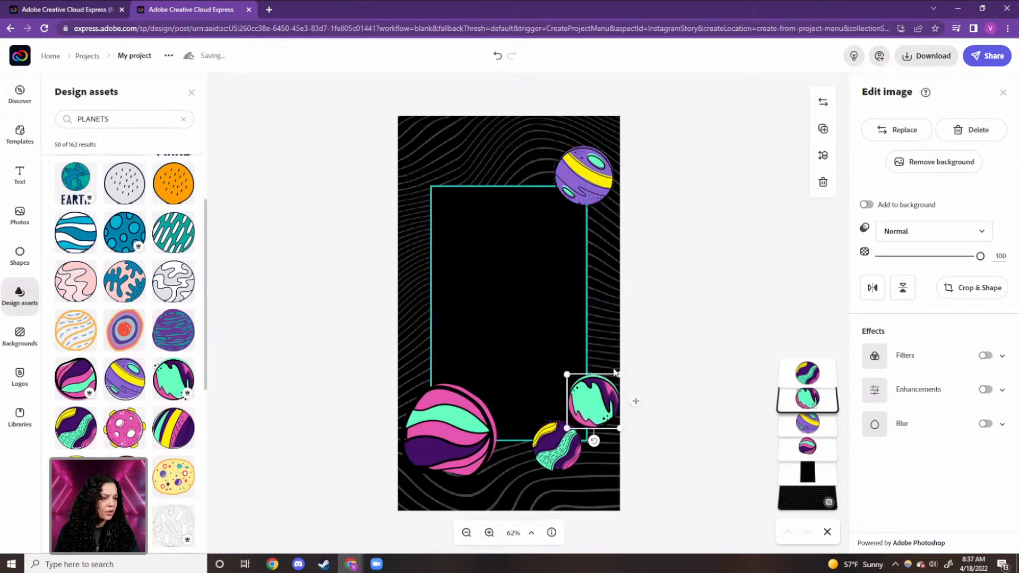
pyautogui.moveTo(620, 373); pyautogui.dragTo(587, 398)
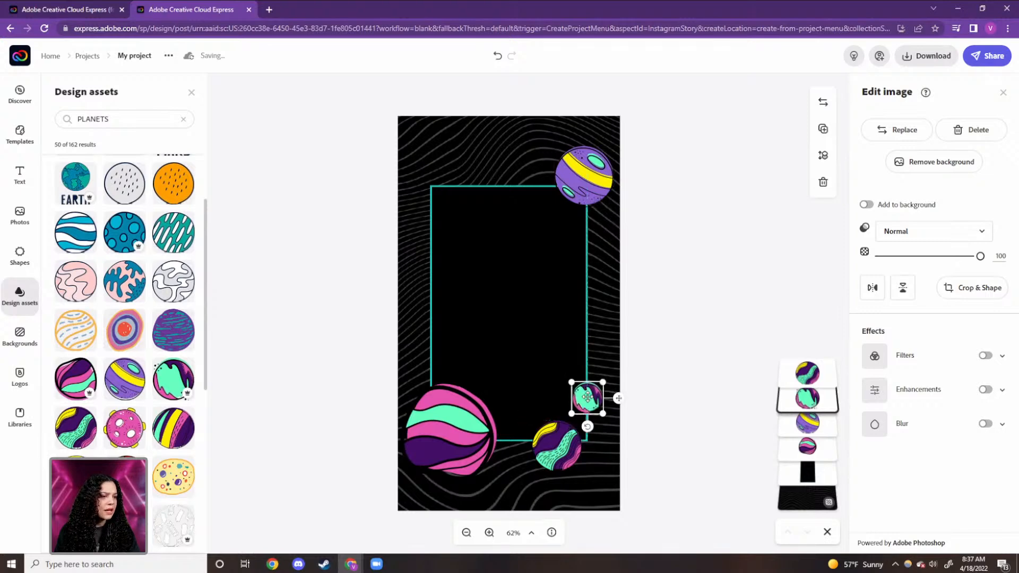
pyautogui.click(808, 505)
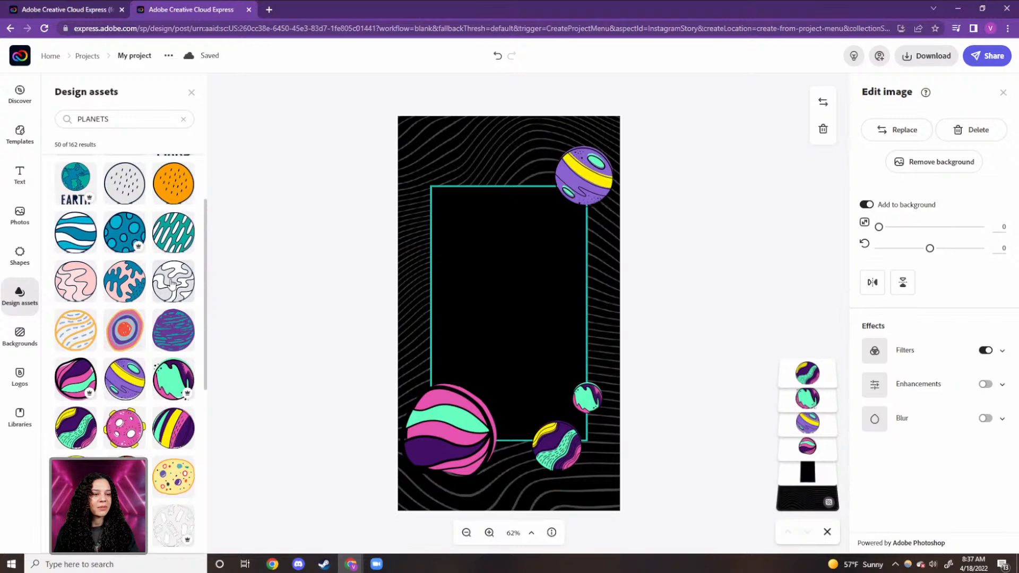
# Add the white-grey wavy planet, shrink it below the purple planet, and send it behind the black rectangle
pyautogui.click(171, 282)
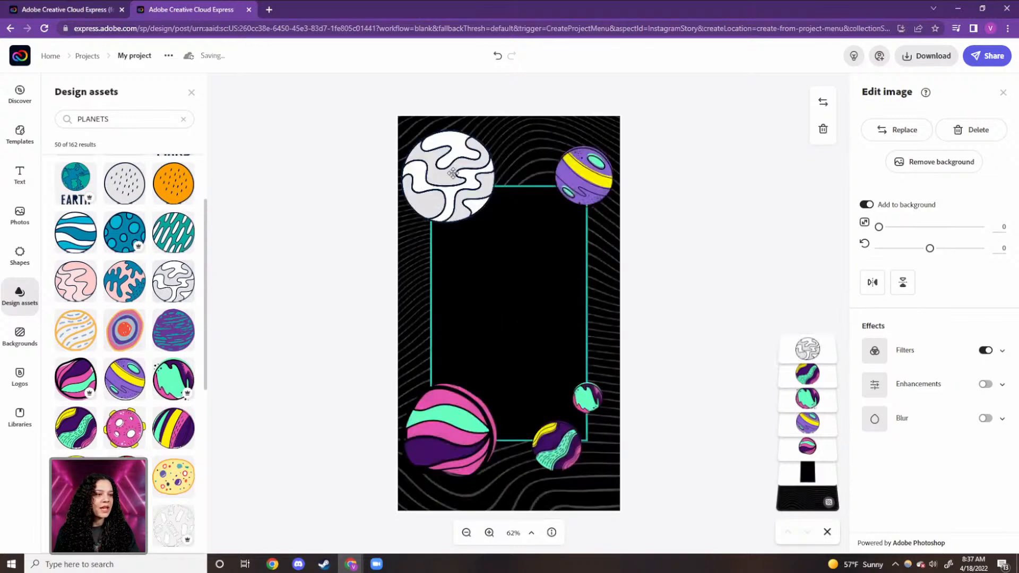
pyautogui.click(479, 210)
pyautogui.moveTo(496, 223); pyautogui.dragTo(596, 234)
pyautogui.moveTo(808, 349); pyautogui.dragTo(808, 472)
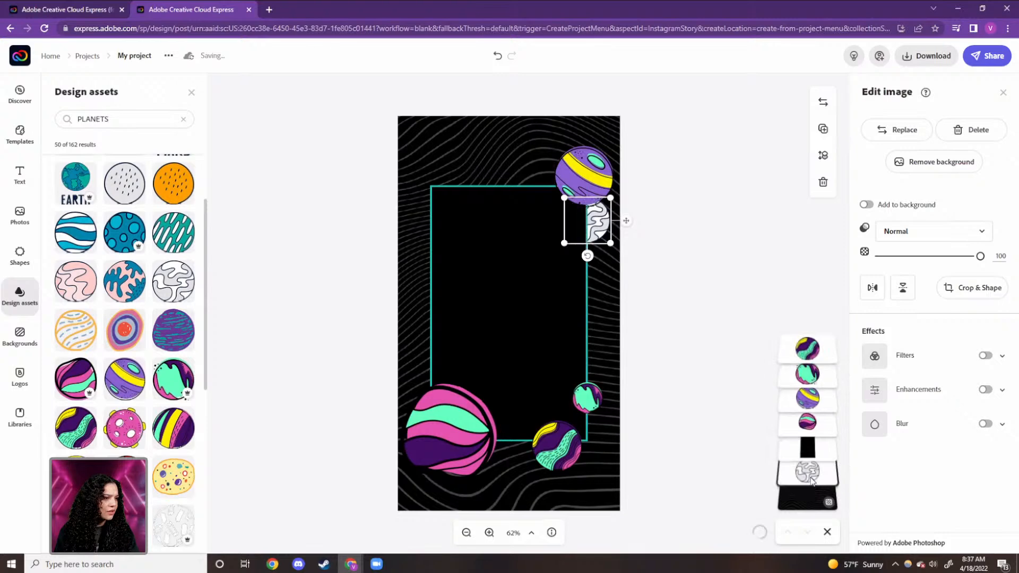
pyautogui.moveTo(610, 243); pyautogui.dragTo(599, 218)
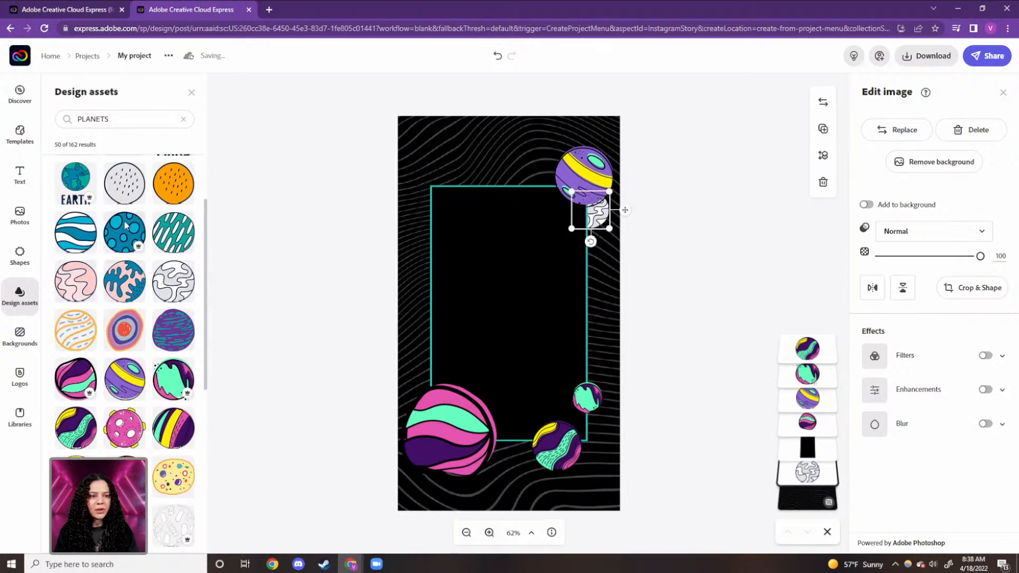
# Add the grey dotted planet, shrink it beside the two lower-right planets, and send it behind the black rectangle
pyautogui.click(121, 190)
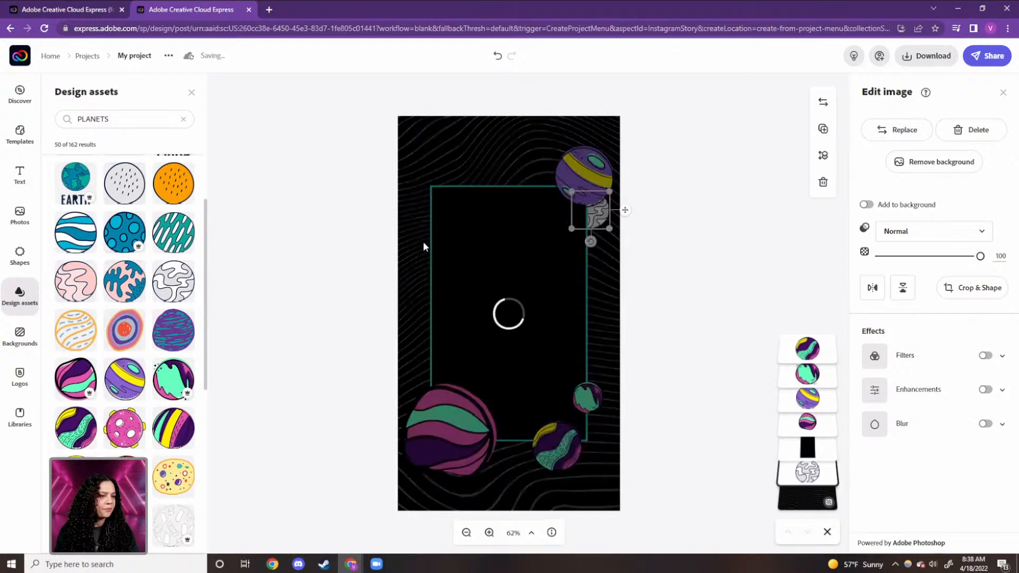
pyautogui.click(464, 185)
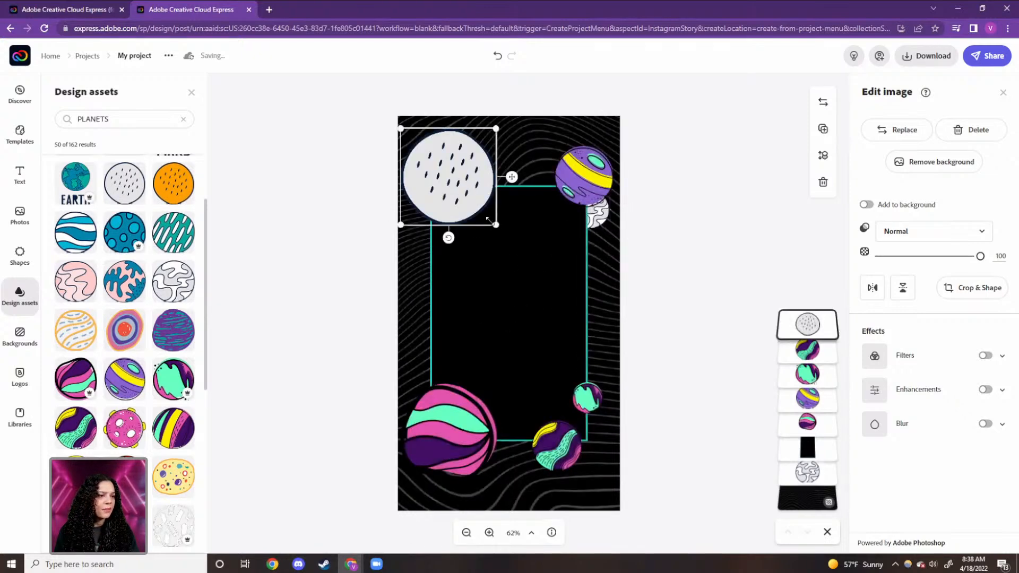
pyautogui.moveTo(496, 225); pyautogui.dragTo(594, 445)
pyautogui.moveTo(807, 331); pyautogui.dragTo(807, 448)
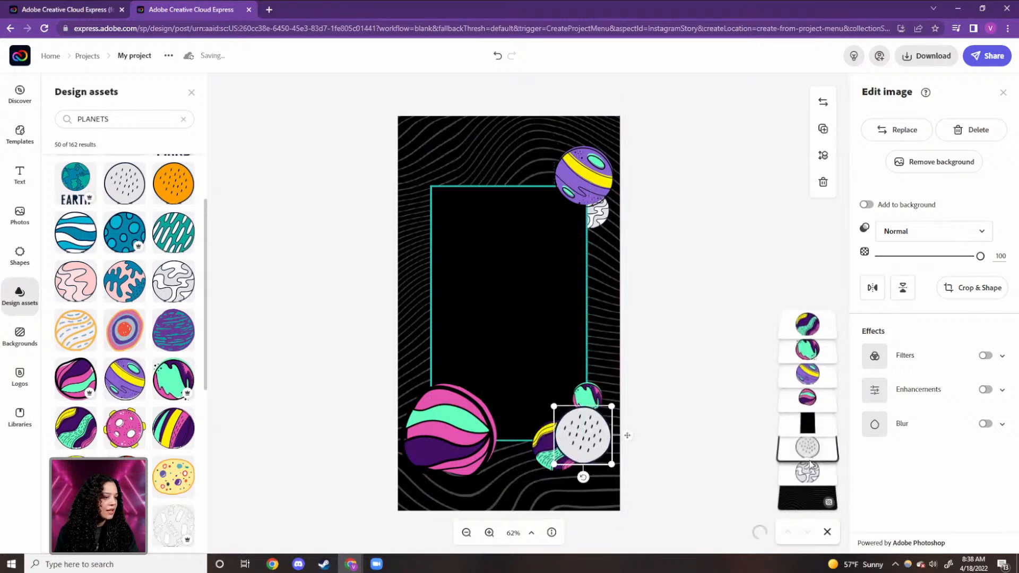
pyautogui.moveTo(598, 440); pyautogui.dragTo(597, 445)
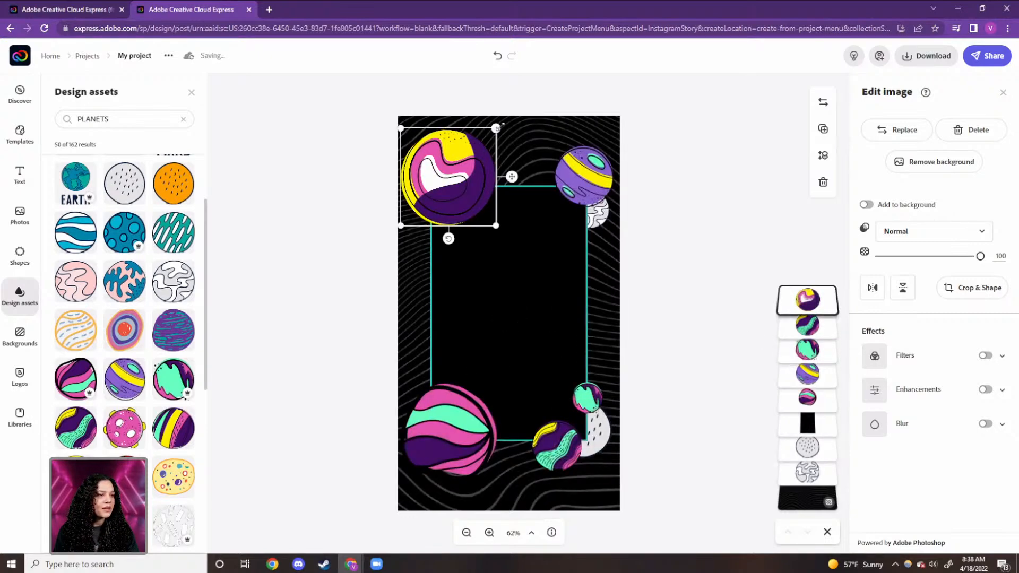
# Shrink the yellow-pink-purple planet, place it above the pink striped planet at the left border, and send it behind the black rectangle
pyautogui.moveTo(497, 128); pyautogui.dragTo(427, 383)
pyautogui.moveTo(807, 299); pyautogui.dragTo(816, 423)
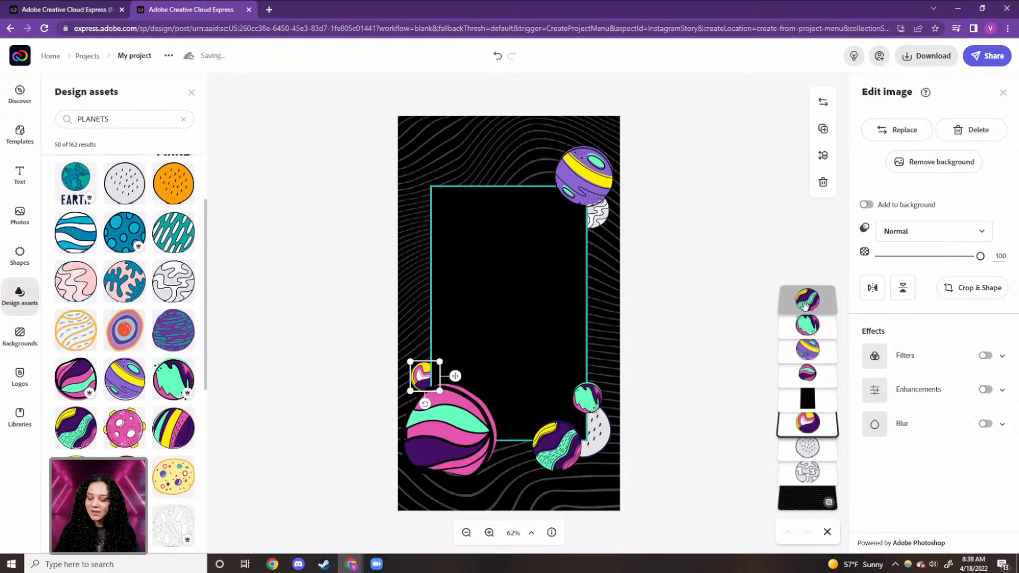
# Group the purple, mint dripping, dark wavy and pink striped planets that sit in front of the black rectangle
pyautogui.click(590, 183)
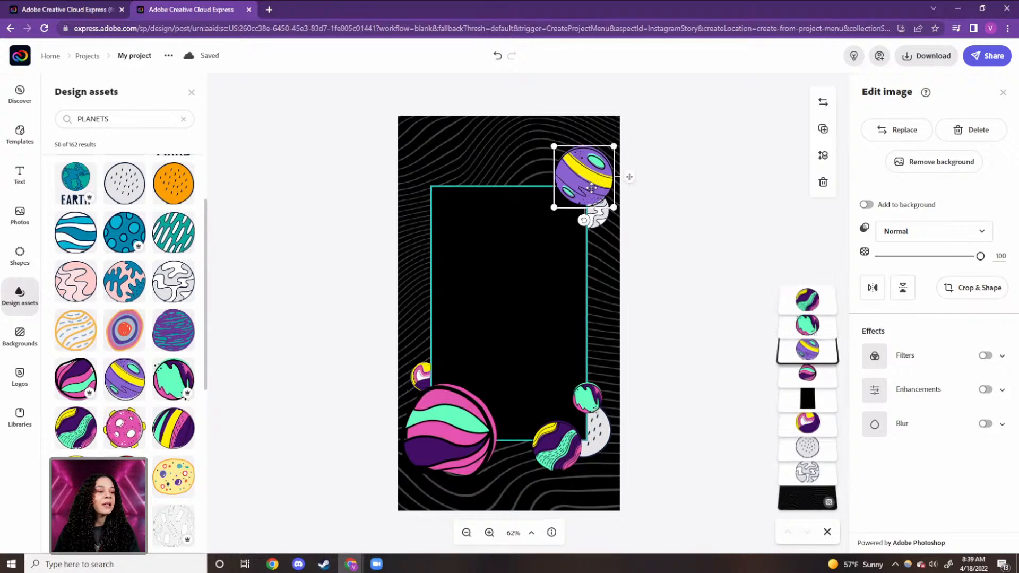
pyautogui.keyDown('shift'); pyautogui.click(581, 402); pyautogui.keyUp('shift')
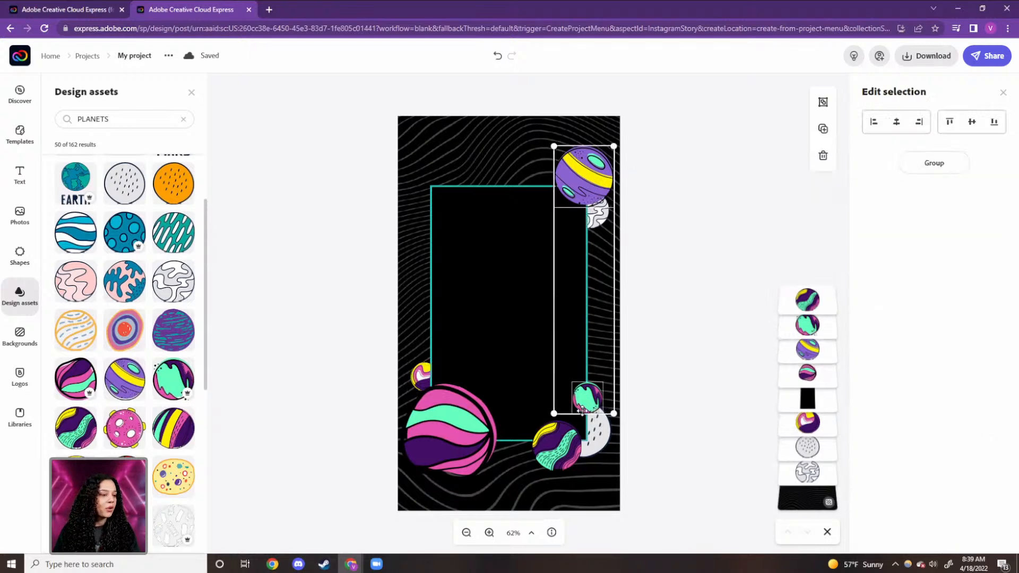
pyautogui.keyDown('shift'); pyautogui.click(553, 447); pyautogui.keyUp('shift')
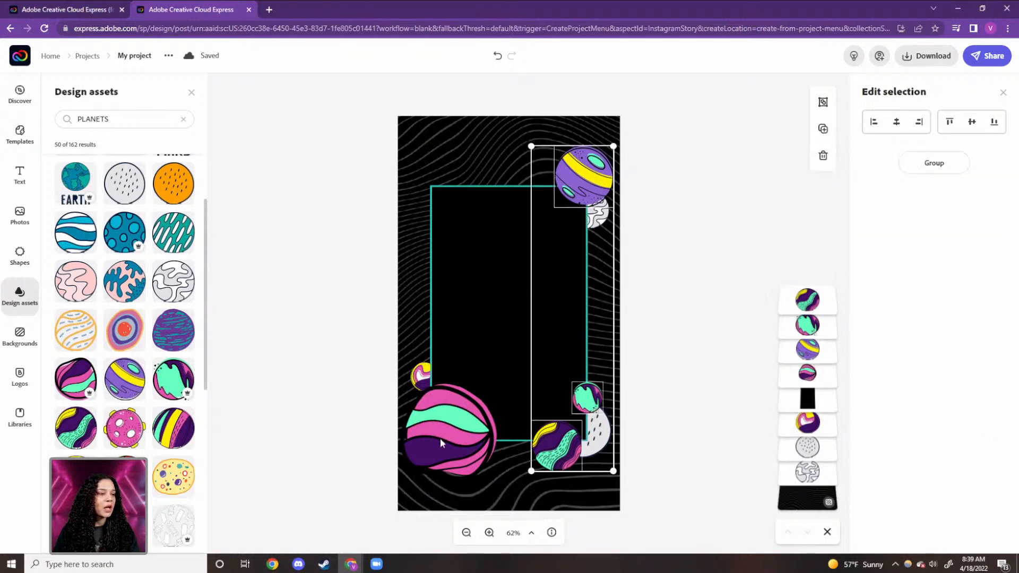
pyautogui.keyDown('shift'); pyautogui.click(440, 438); pyautogui.keyUp('shift')
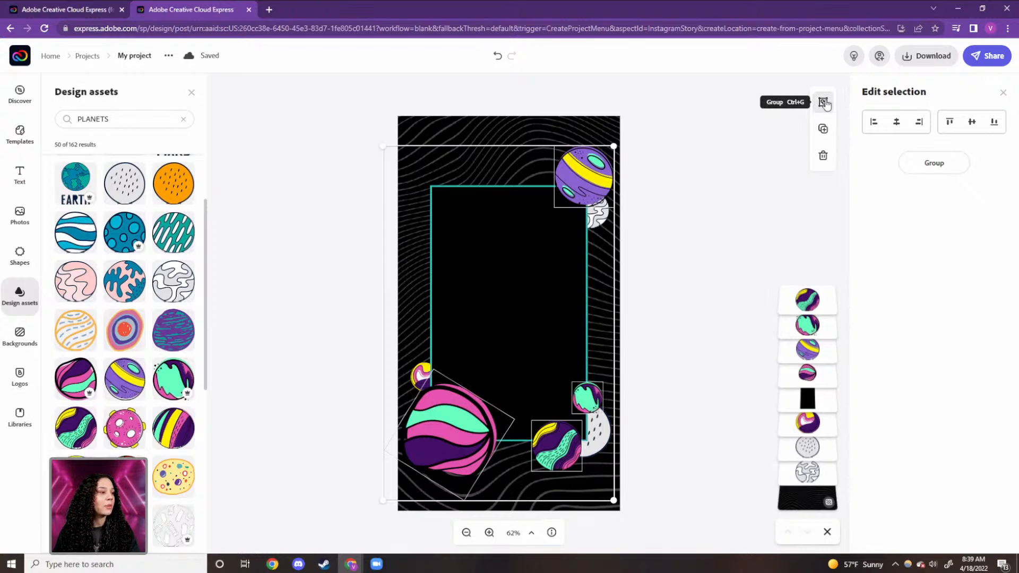
pyautogui.click(825, 102)
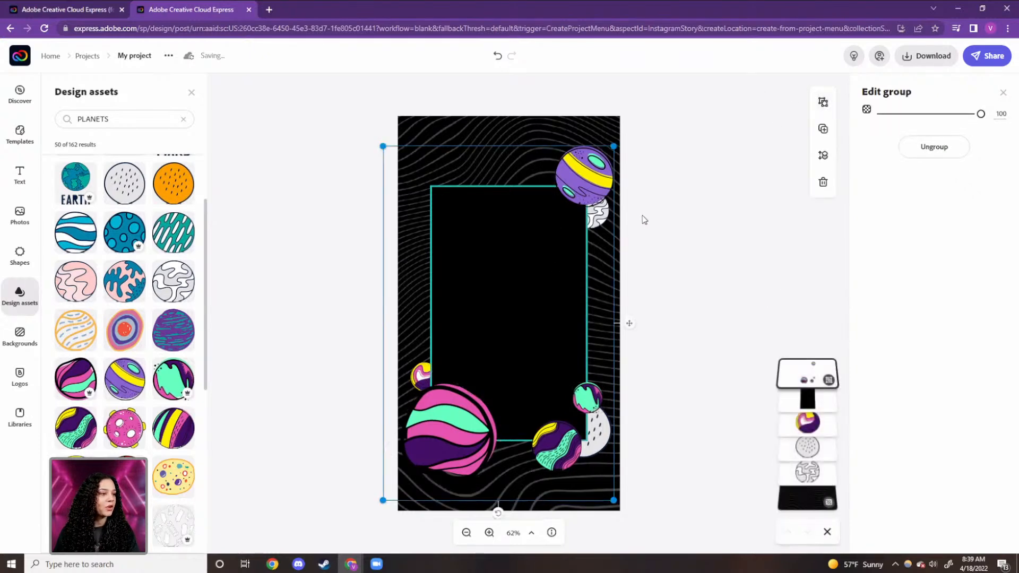
pyautogui.click(610, 217)
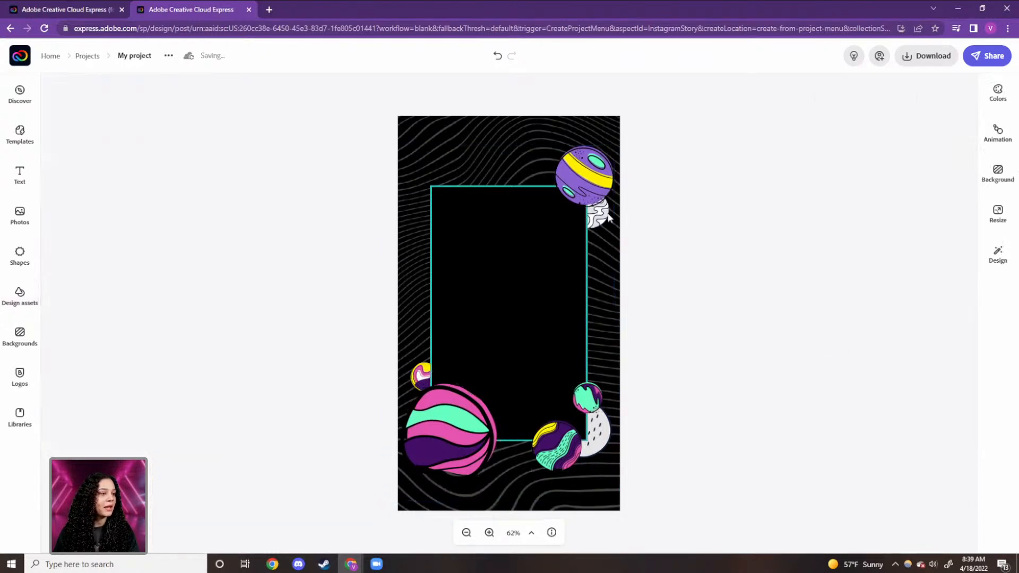
# Group the white-grey wavy, grey dotted and yellow-pink-purple planets that sit behind the black rectangle
pyautogui.click(551, 342)
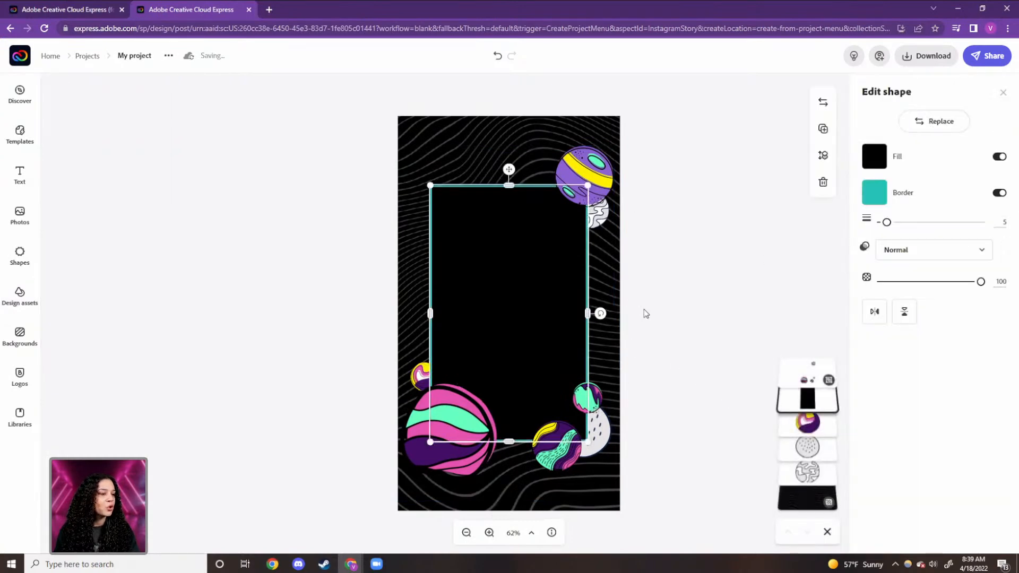
pyautogui.click(599, 223)
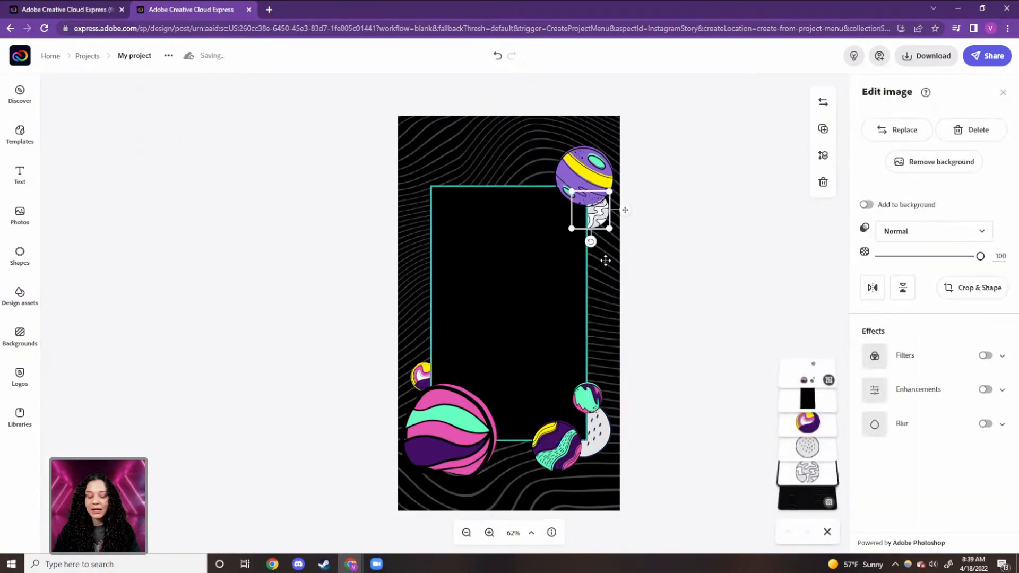
pyautogui.keyDown('shift'); pyautogui.click(603, 424); pyautogui.keyUp('shift')
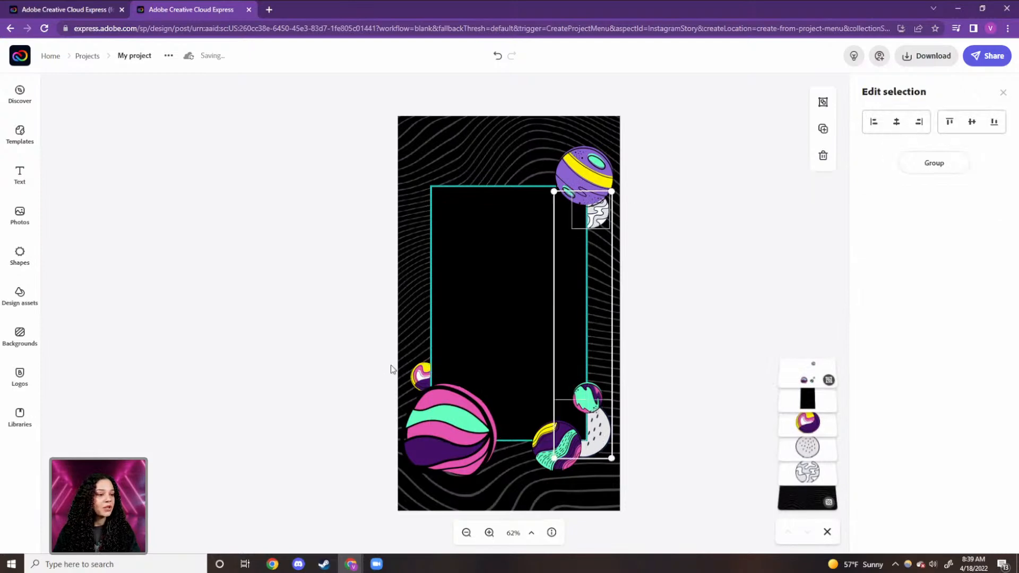
pyautogui.keyDown('shift'); pyautogui.click(419, 378); pyautogui.keyUp('shift')
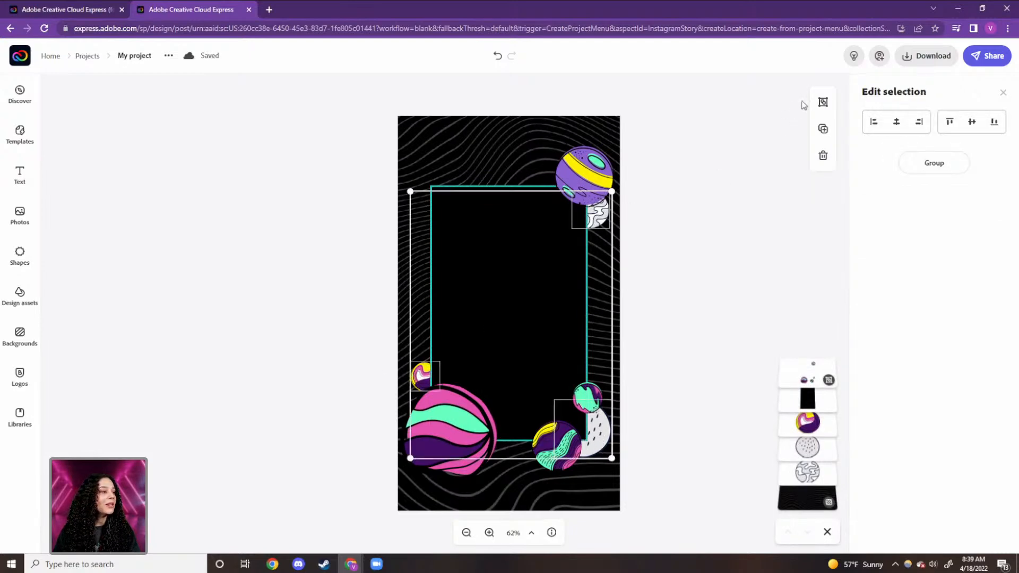
pyautogui.click(822, 103)
pyautogui.click(652, 268)
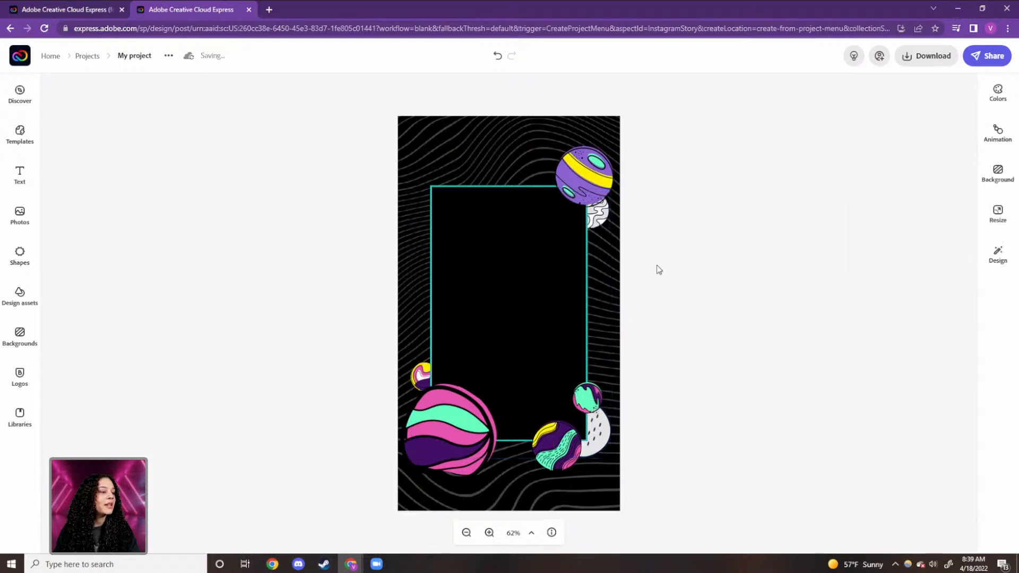
pyautogui.click(584, 324)
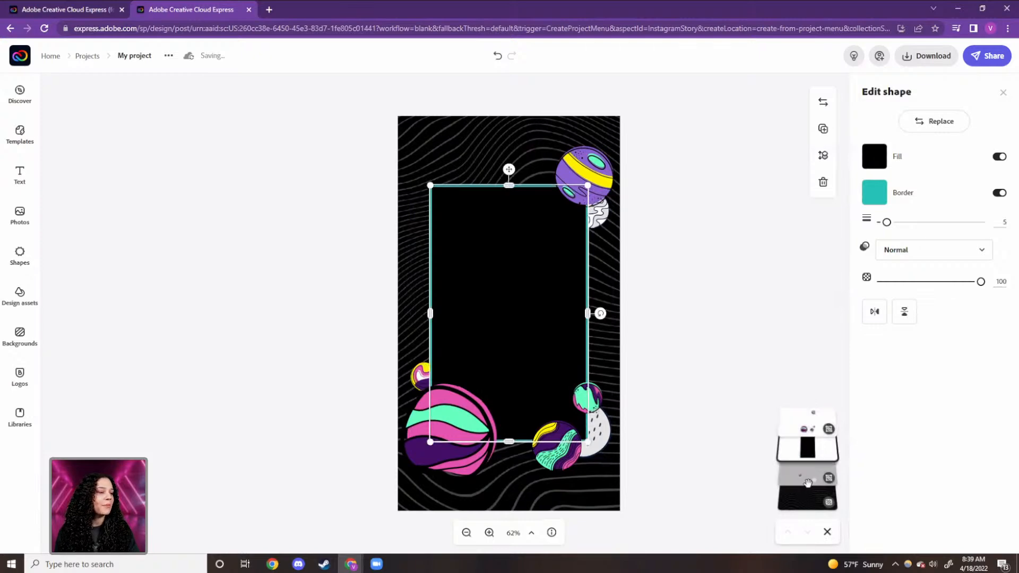
pyautogui.click(695, 256)
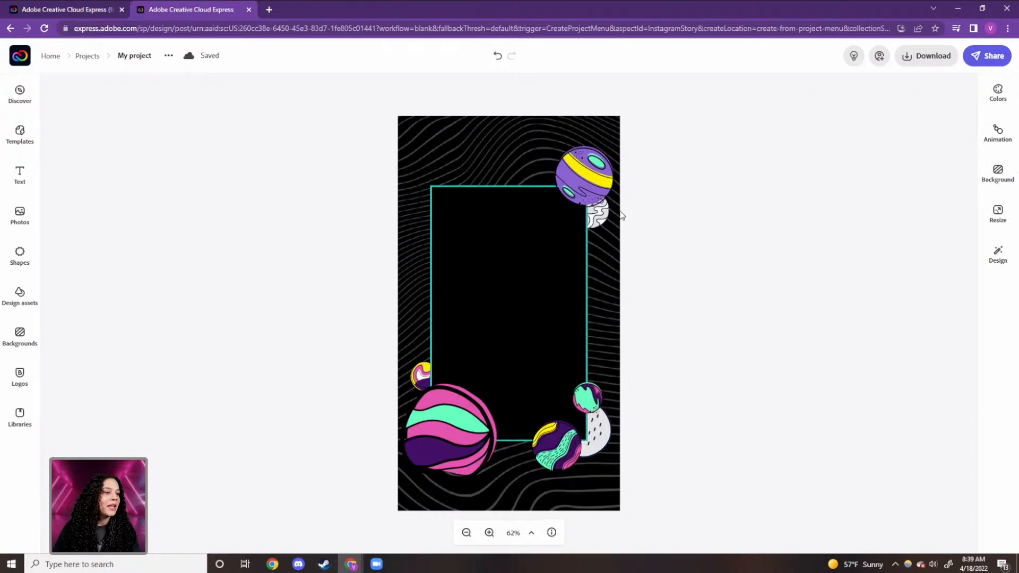
# Change the black rectangle's border to the pink #E354AD sampled from the large striped planet
pyautogui.click(480, 207)
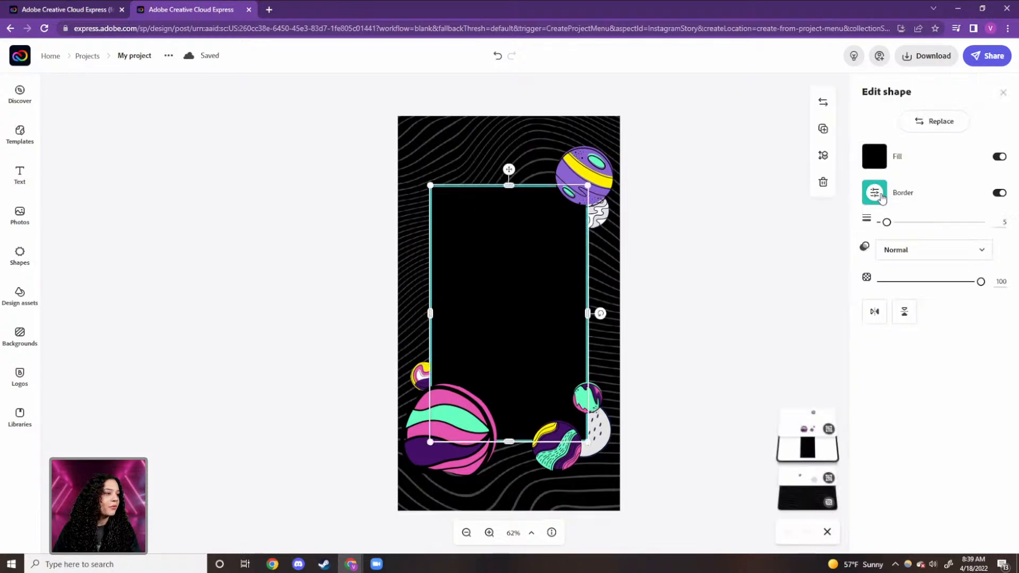
pyautogui.click(876, 194)
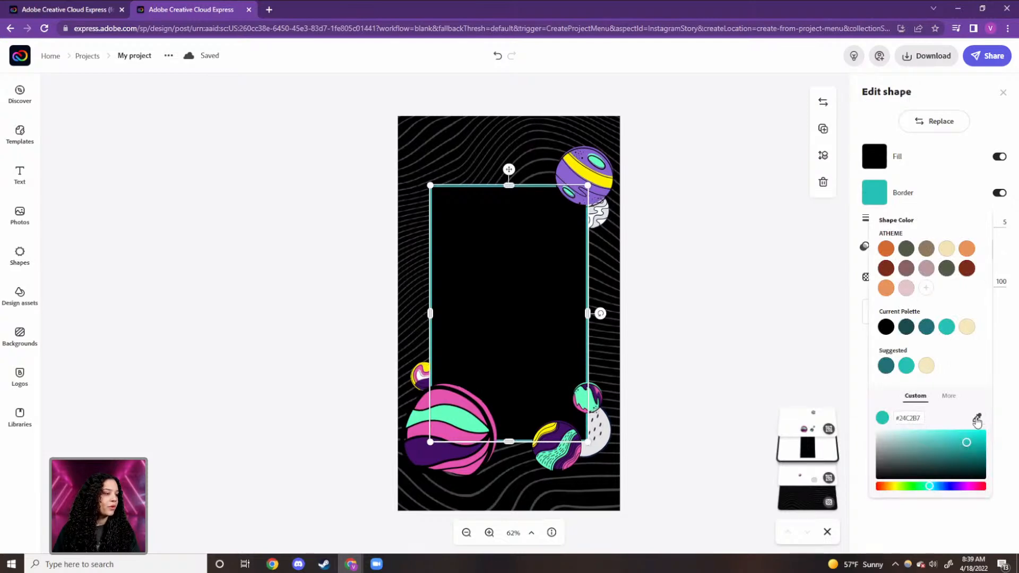
pyautogui.click(976, 419)
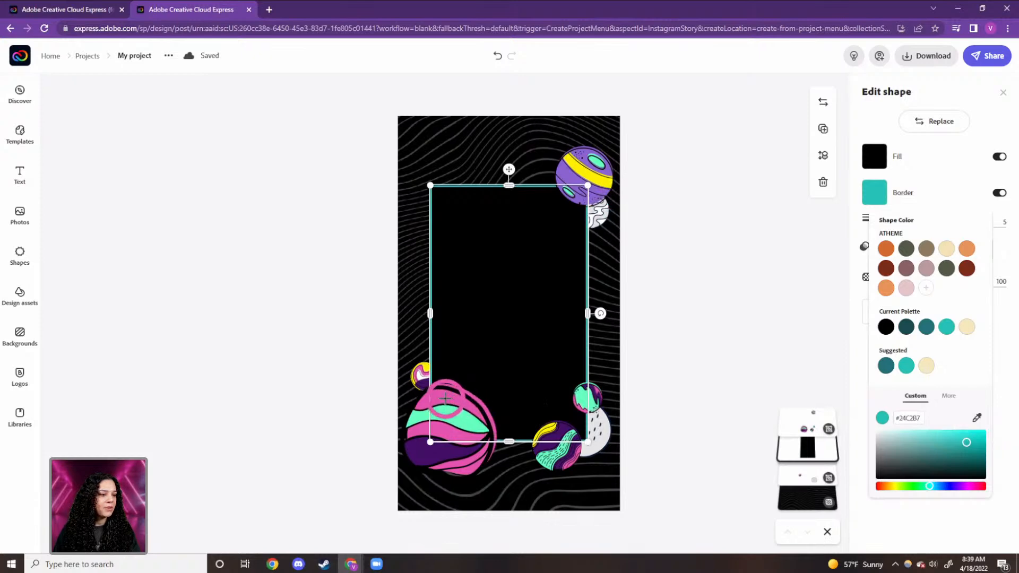
pyautogui.click(444, 398)
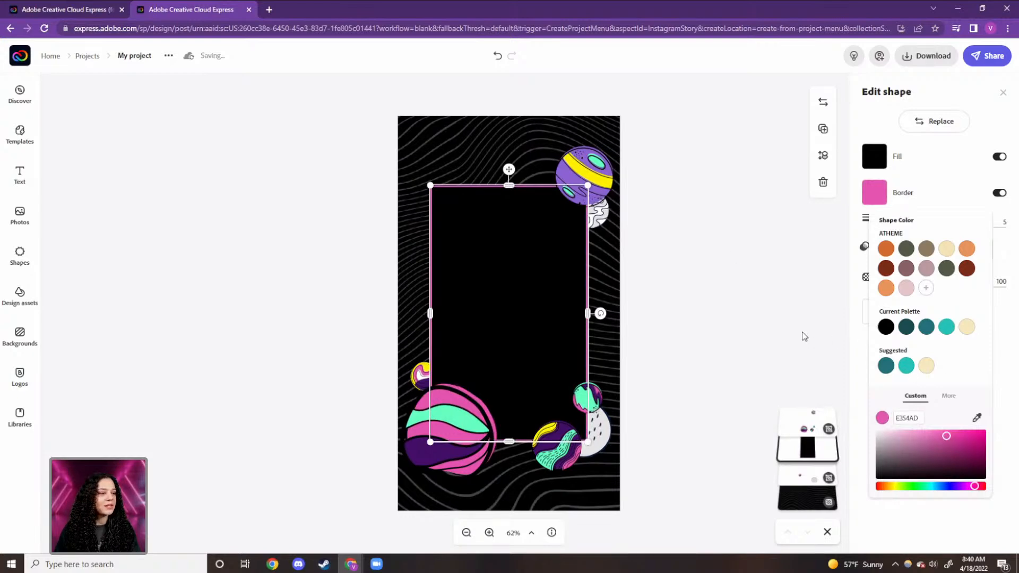
pyautogui.click(804, 336)
pyautogui.click(751, 316)
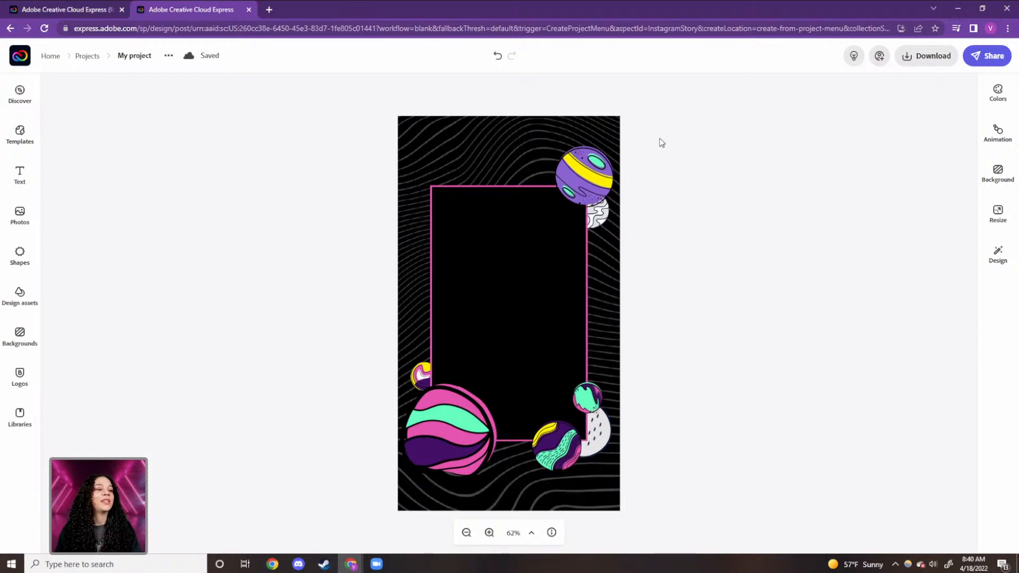
# Examine the ready-made text designs, from the social and logo styles down to the bios and sales styles
pyautogui.click(20, 174)
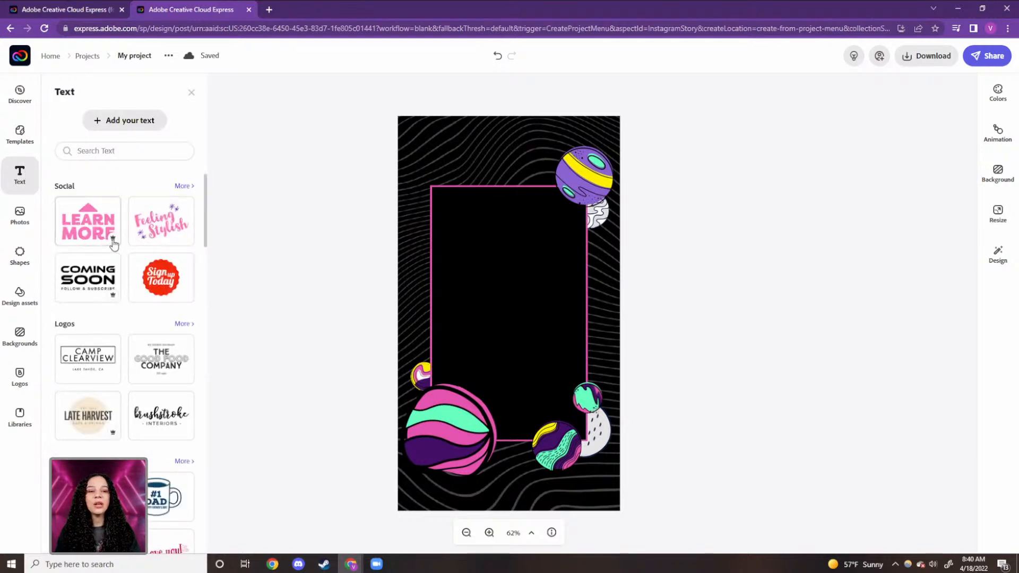
pyautogui.scroll(-2, 113, 243)
pyautogui.scroll(-5, 113, 243)
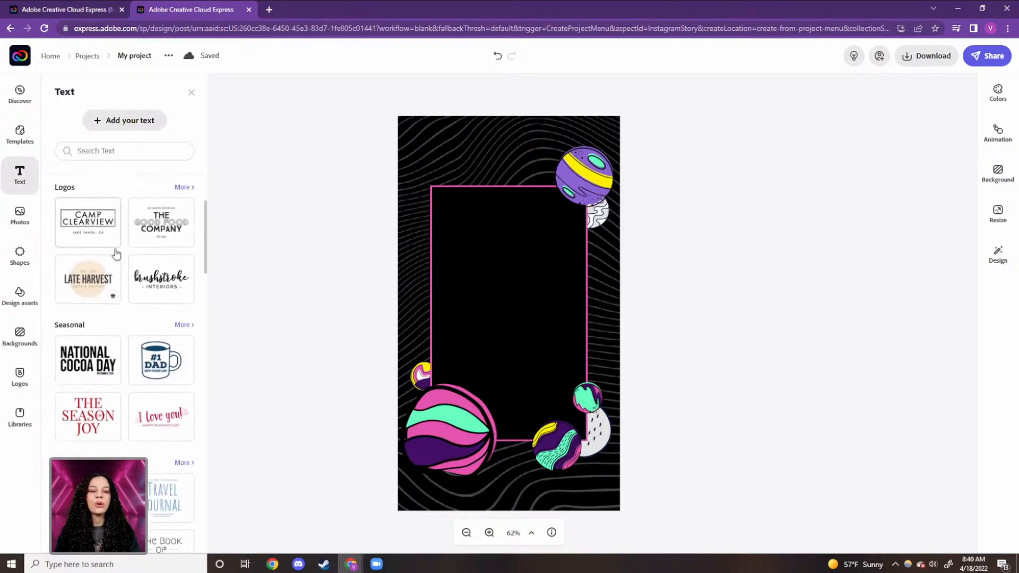
pyautogui.scroll(-3, 123, 294)
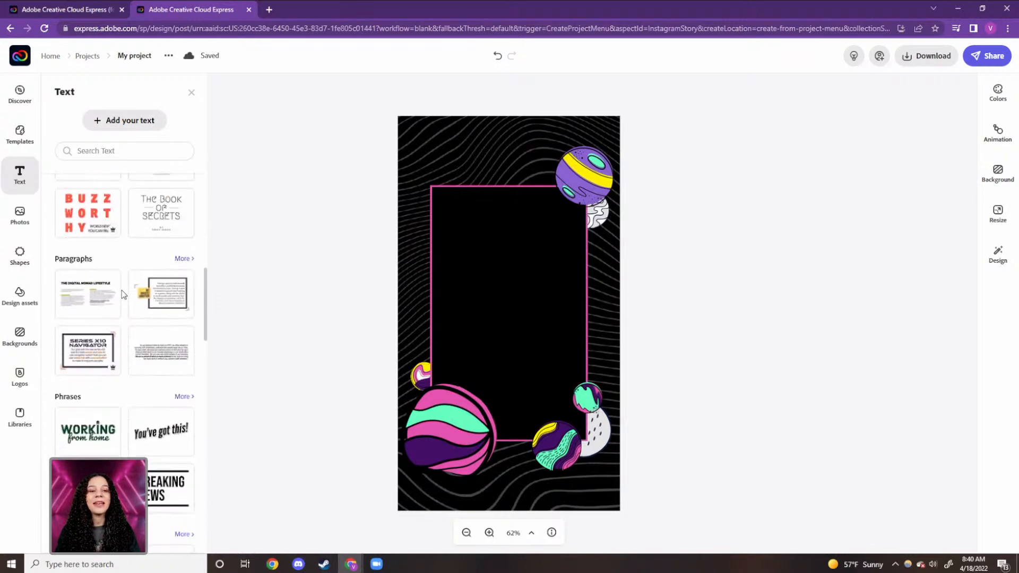
pyautogui.scroll(-2, 123, 294)
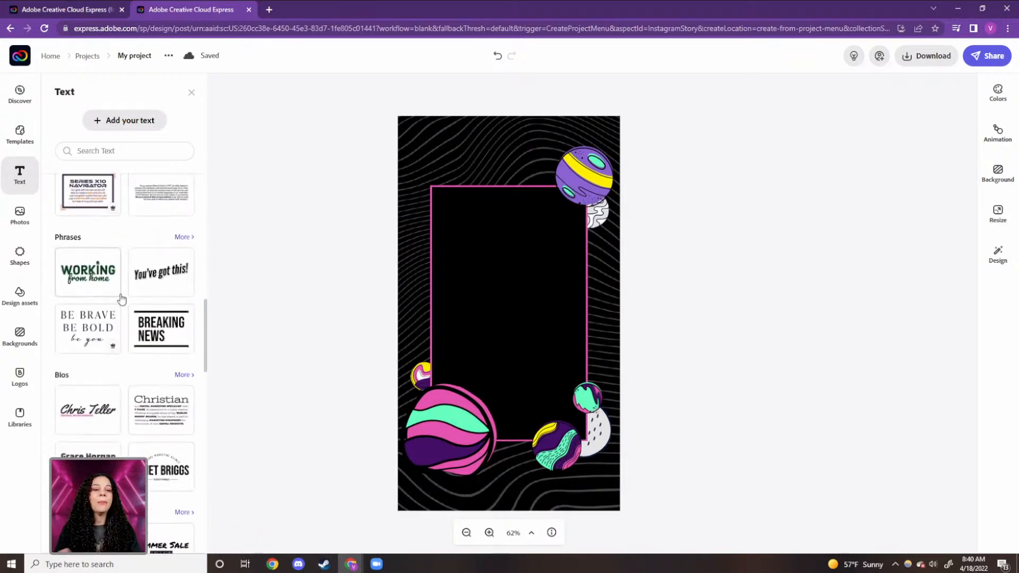
pyautogui.scroll(-5, 121, 301)
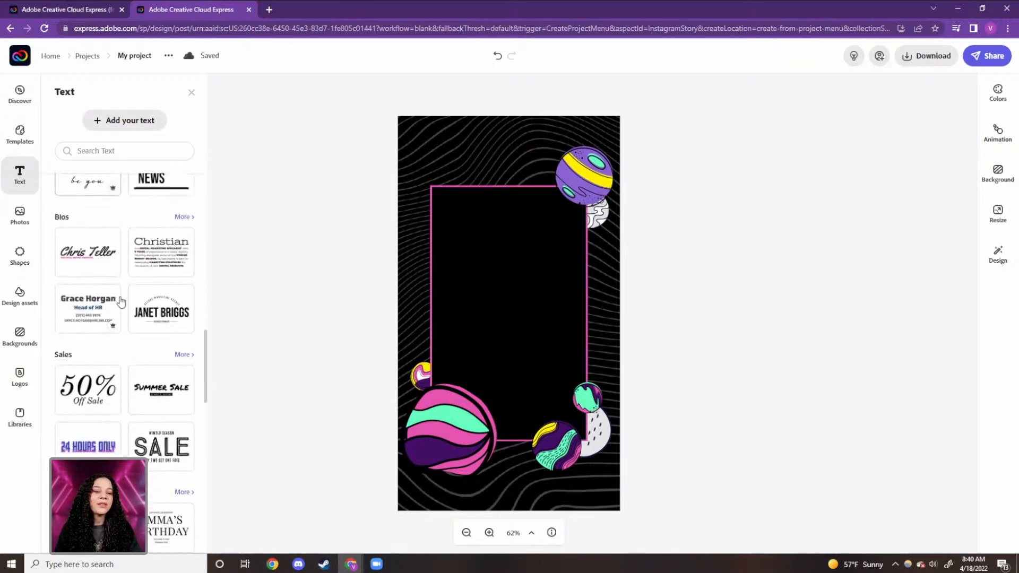
pyautogui.scroll(7, 121, 301)
pyautogui.scroll(10, 121, 301)
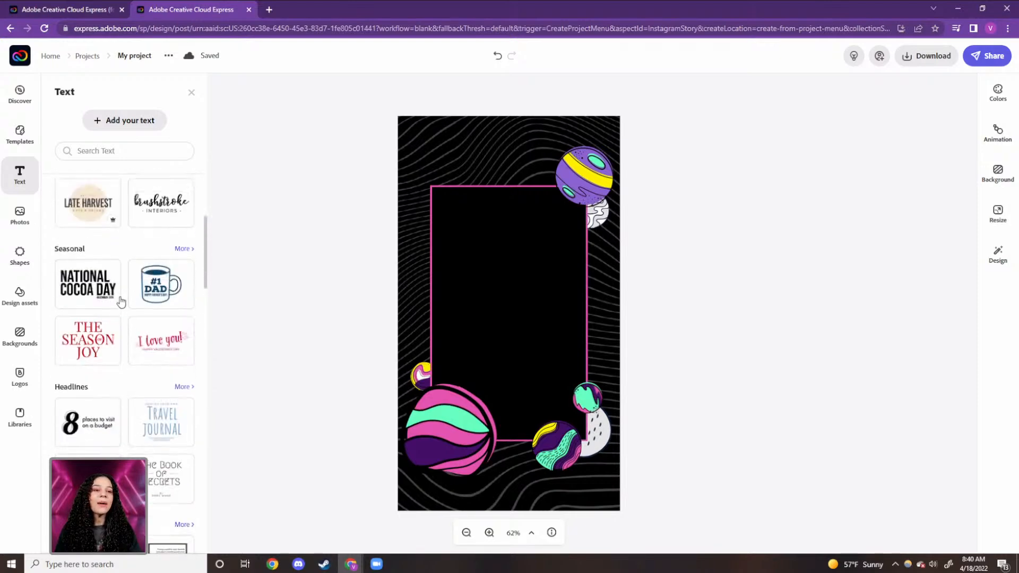
# Add a new text element and replace its placeholder with MERCURY
pyautogui.click(128, 121)
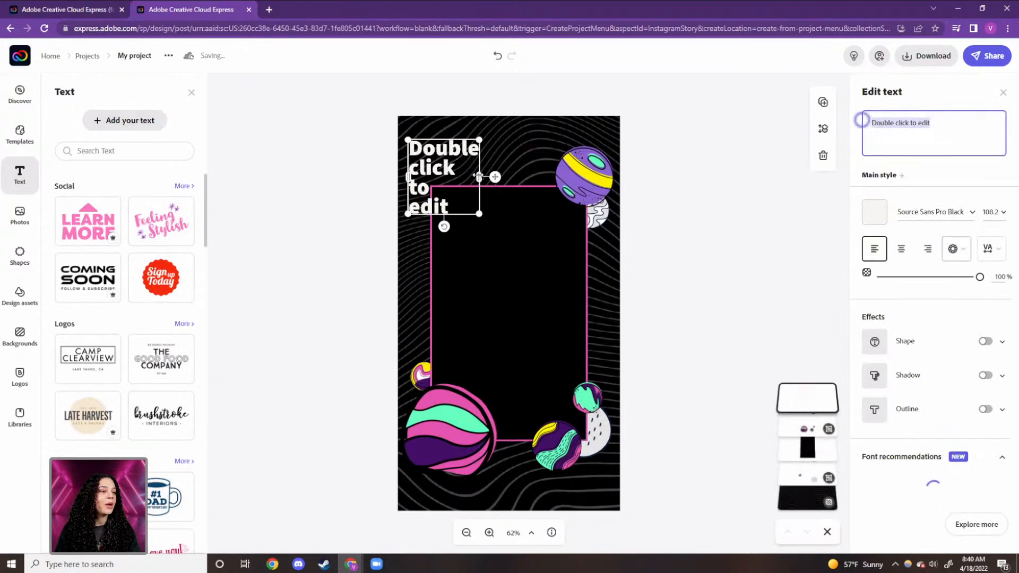
pyautogui.moveTo(938, 122)
pyautogui.mouseDown()
pyautogui.moveTo(885, 126)
pyautogui.moveTo(922, 128)
pyautogui.mouseUp()
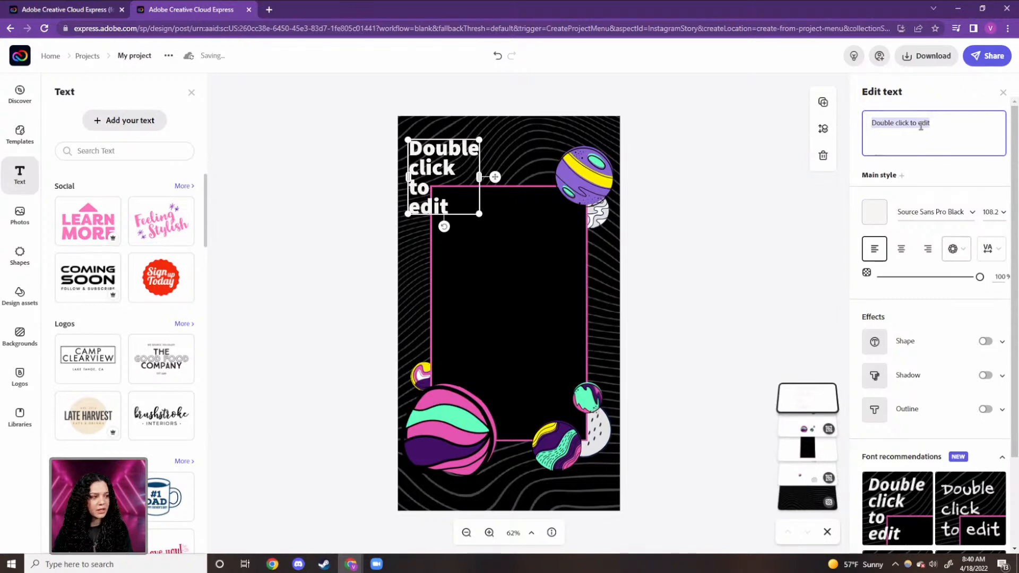
pyautogui.write('MUR')
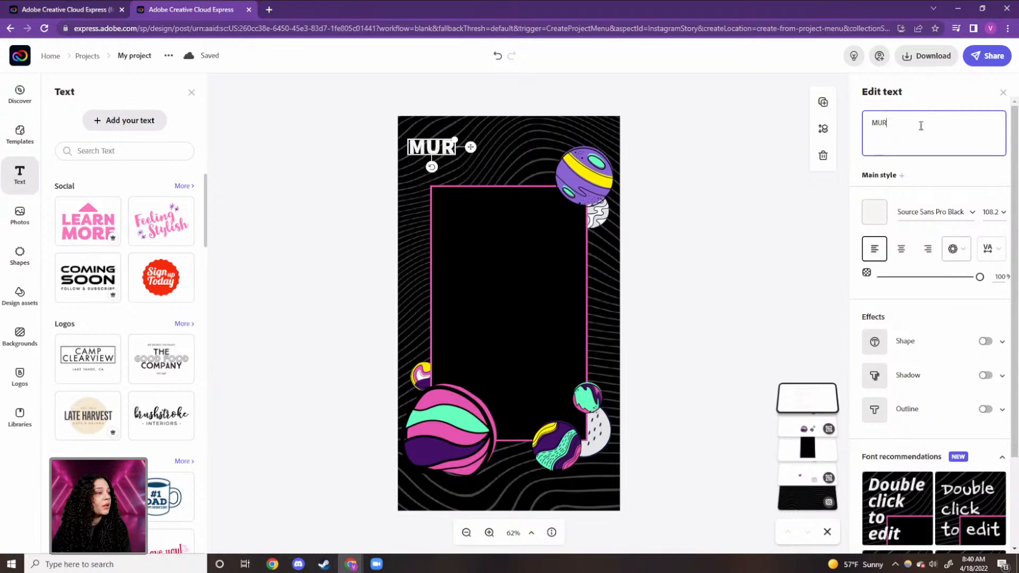
pyautogui.press('BackSpace')
pyautogui.press('BackSpace')
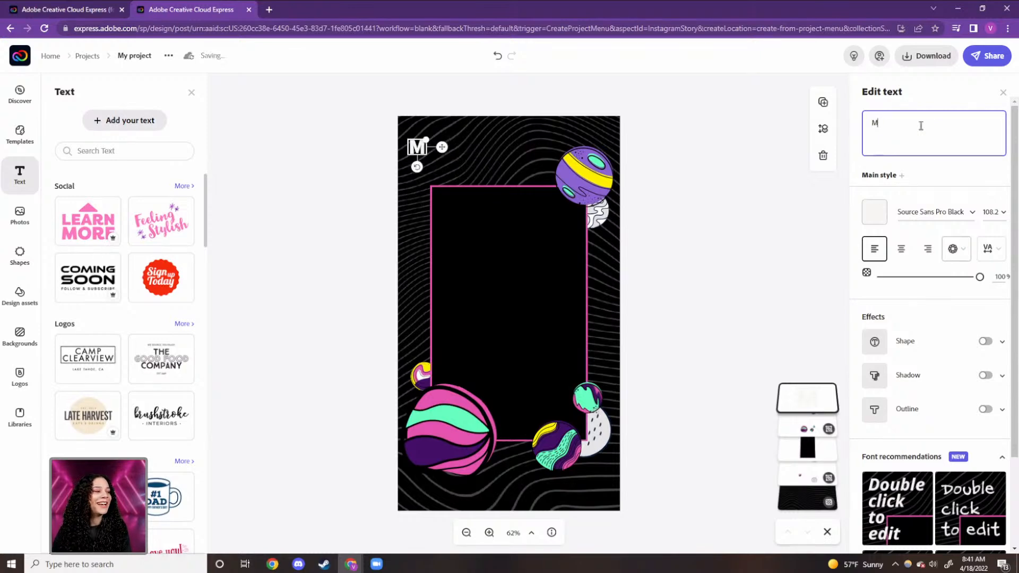
pyautogui.write('ERCURY')
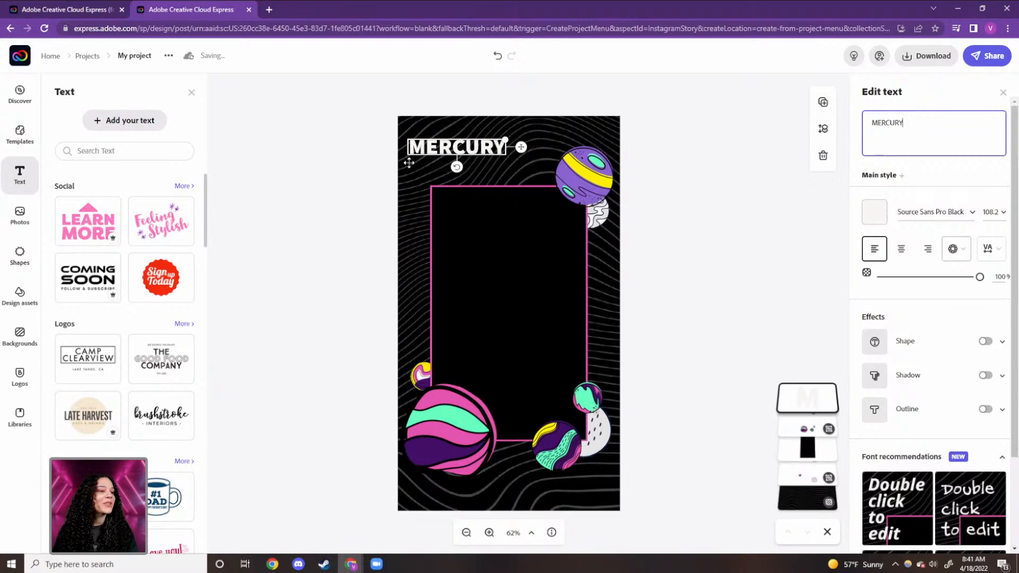
# Set the MERCURY text colour to white and place it just above the rectangle, aligned with its left border
pyautogui.click(875, 211)
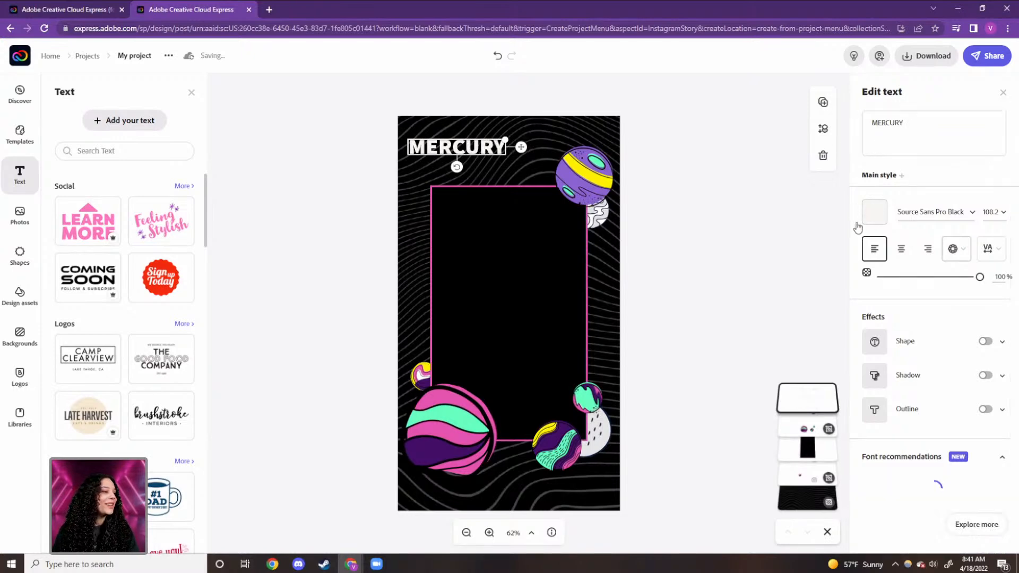
pyautogui.moveTo(886, 450); pyautogui.dragTo(858, 422)
pyautogui.click(856, 422)
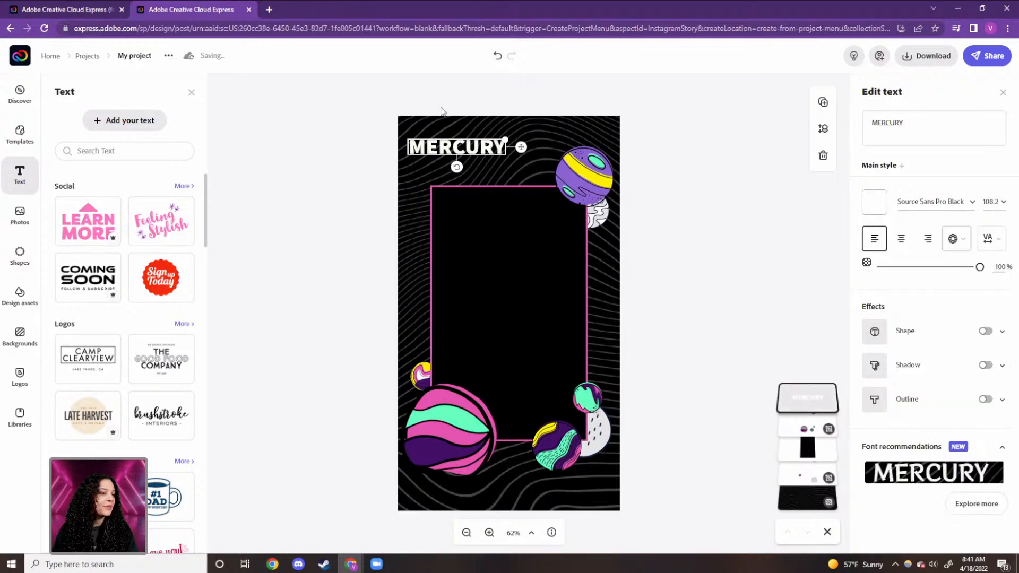
pyautogui.moveTo(474, 150); pyautogui.dragTo(495, 169)
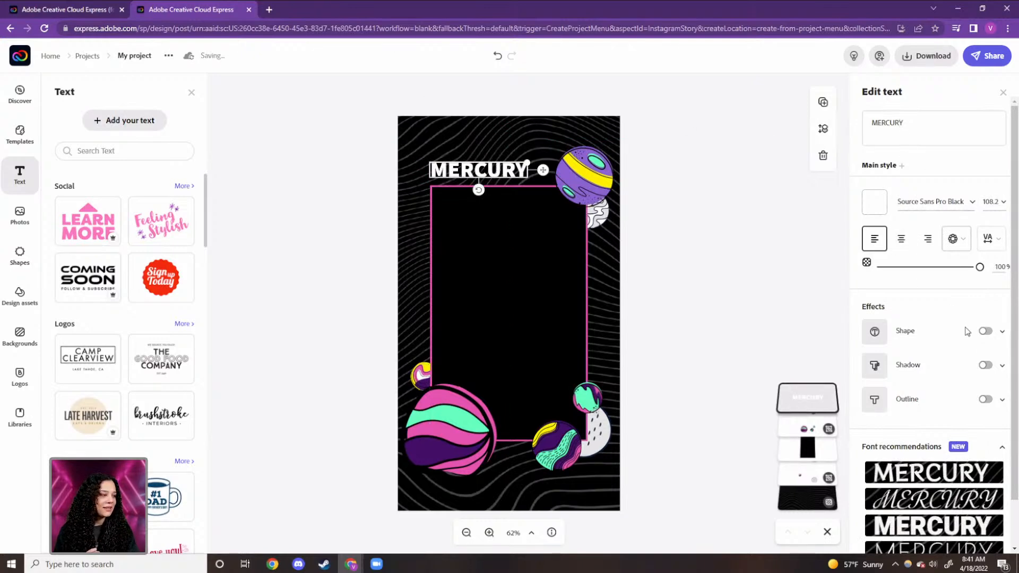
# Give the MERCURY text a shadow in the suggested pink #E354AD
pyautogui.click(985, 366)
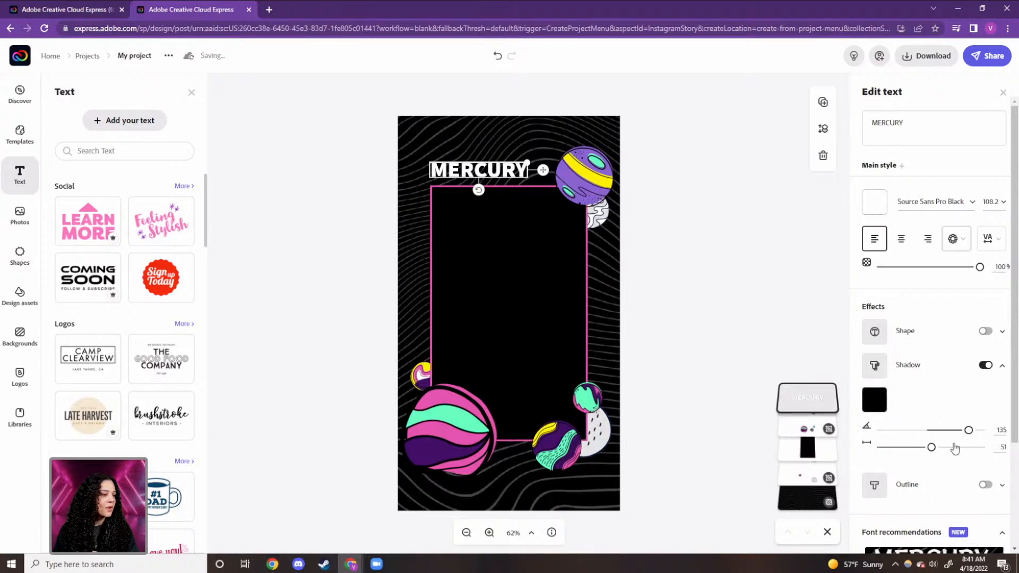
pyautogui.click(874, 400)
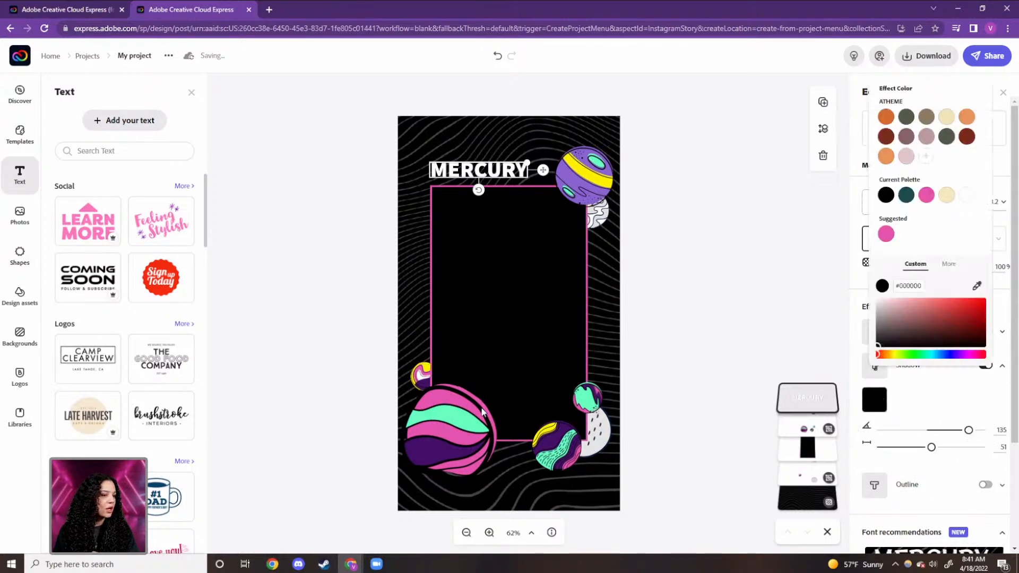
pyautogui.click(884, 235)
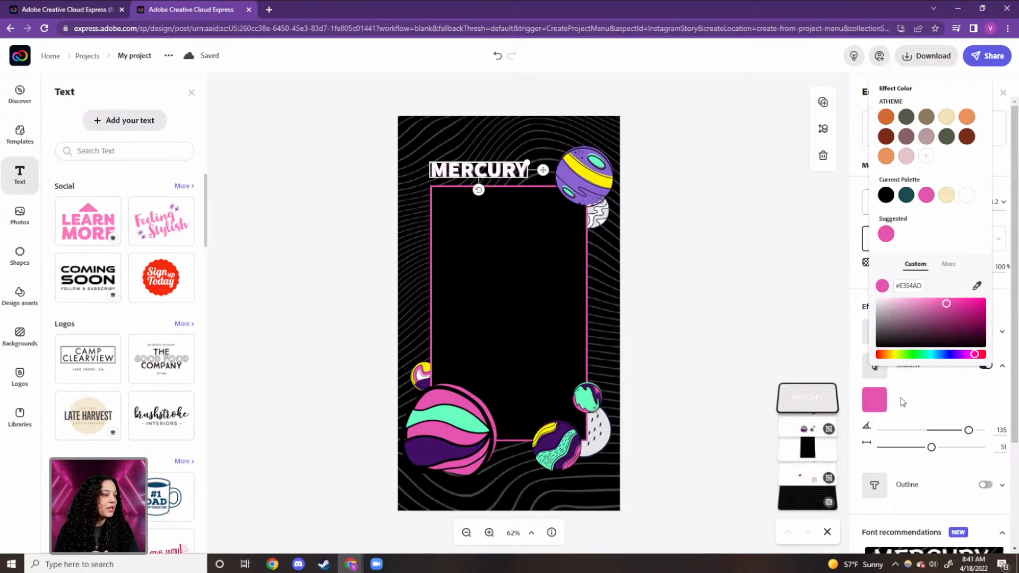
# Set the shadow angle of the MERCURY text to 33
pyautogui.moveTo(968, 430); pyautogui.dragTo(941, 434)
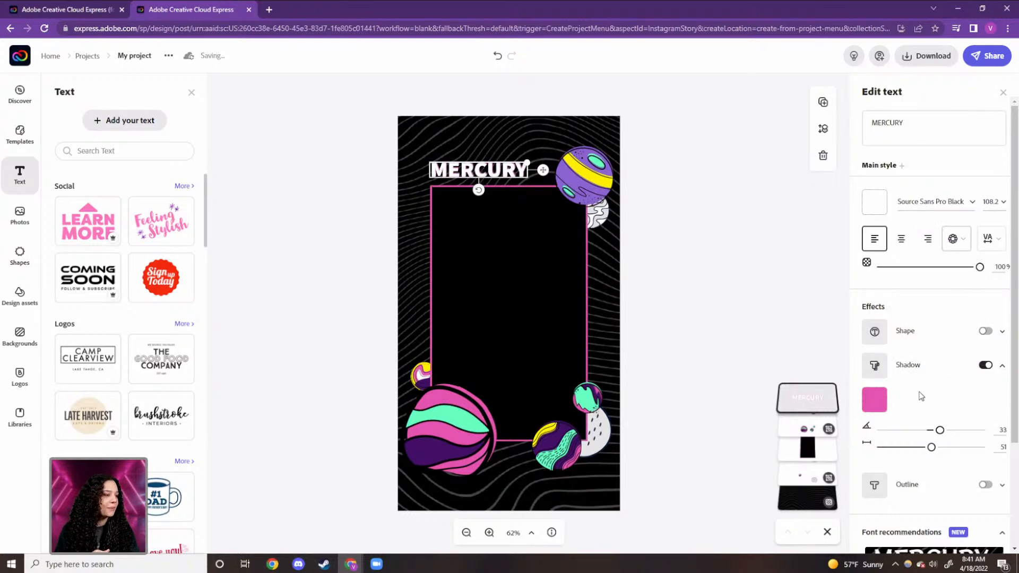
pyautogui.scroll(-2, 921, 396)
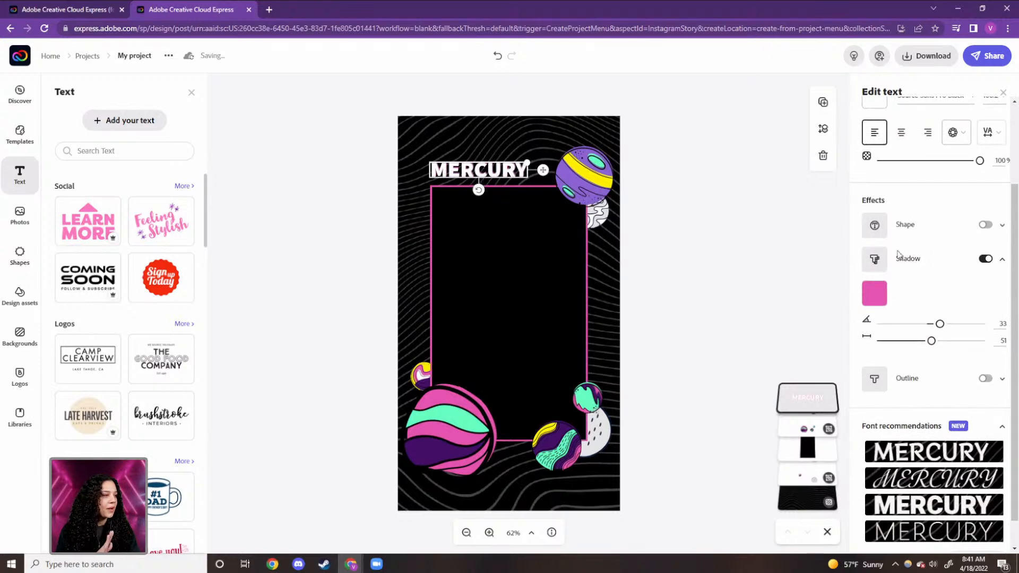
pyautogui.scroll(2, 920, 245)
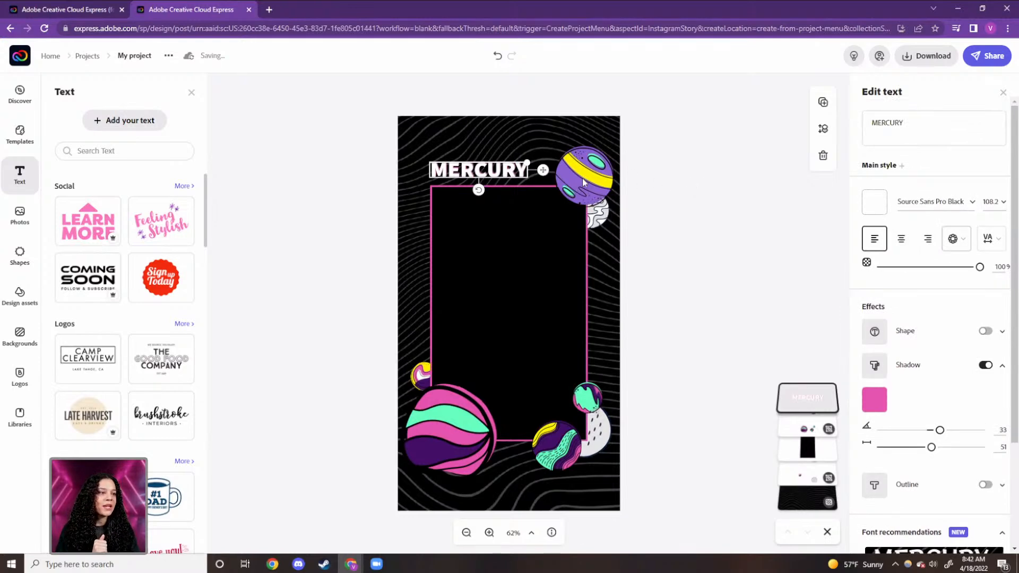
# Add a centre-aligned text element in the upper part of the black panel and open its content for editing
pyautogui.click(111, 125)
pyautogui.moveTo(483, 432); pyautogui.dragTo(501, 248)
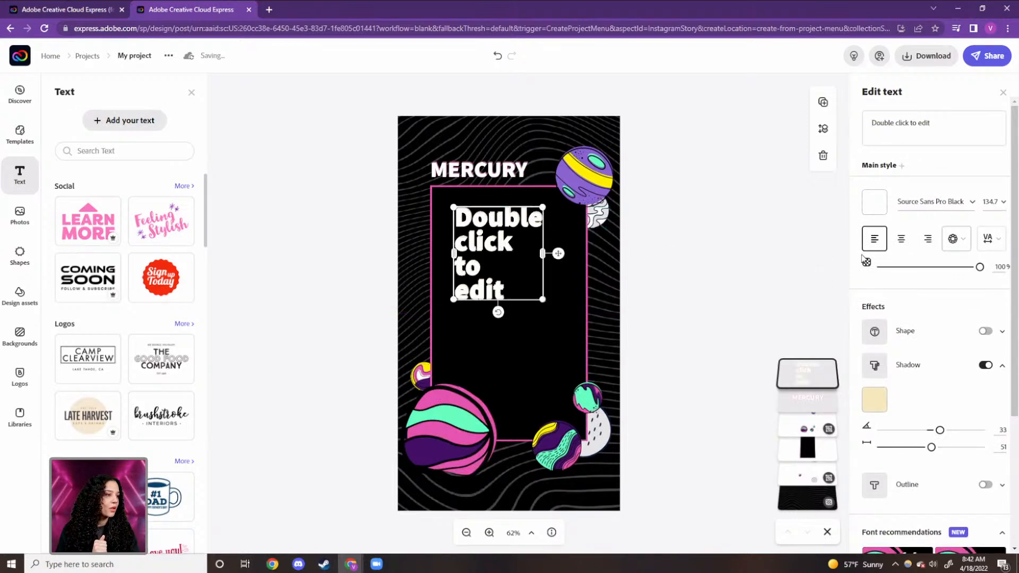
pyautogui.click(901, 240)
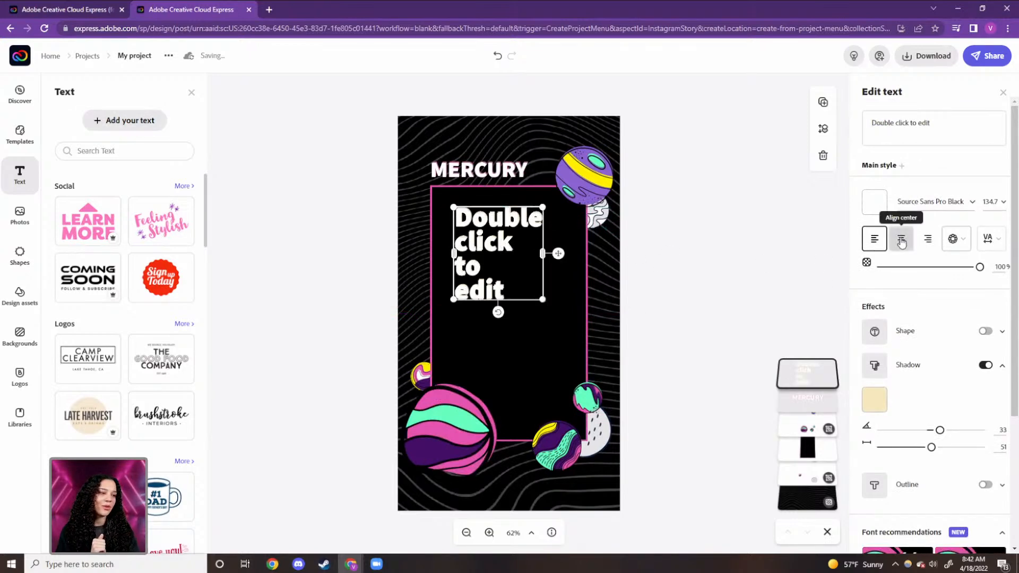
pyautogui.click(934, 132)
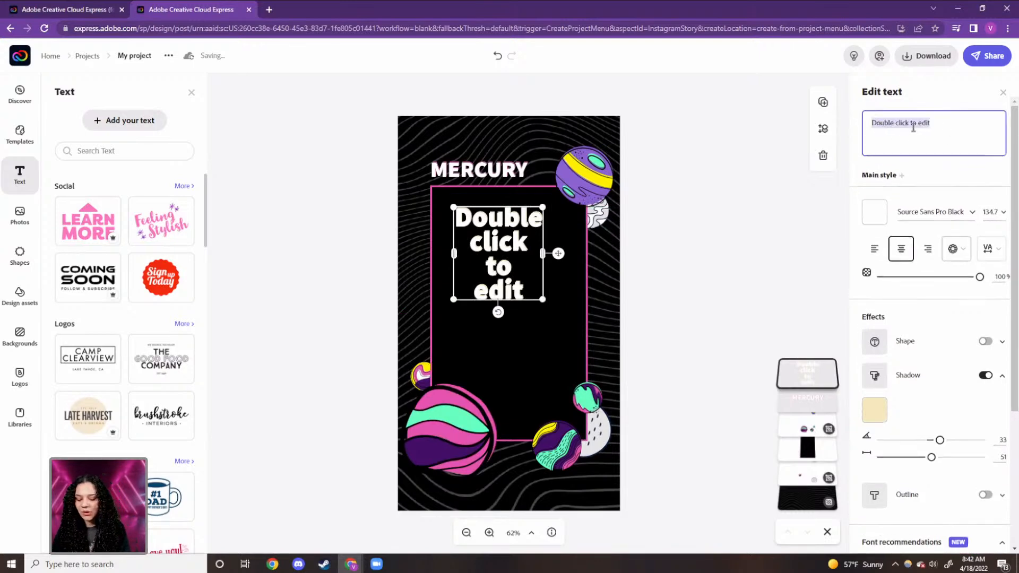
pyautogui.write('i')
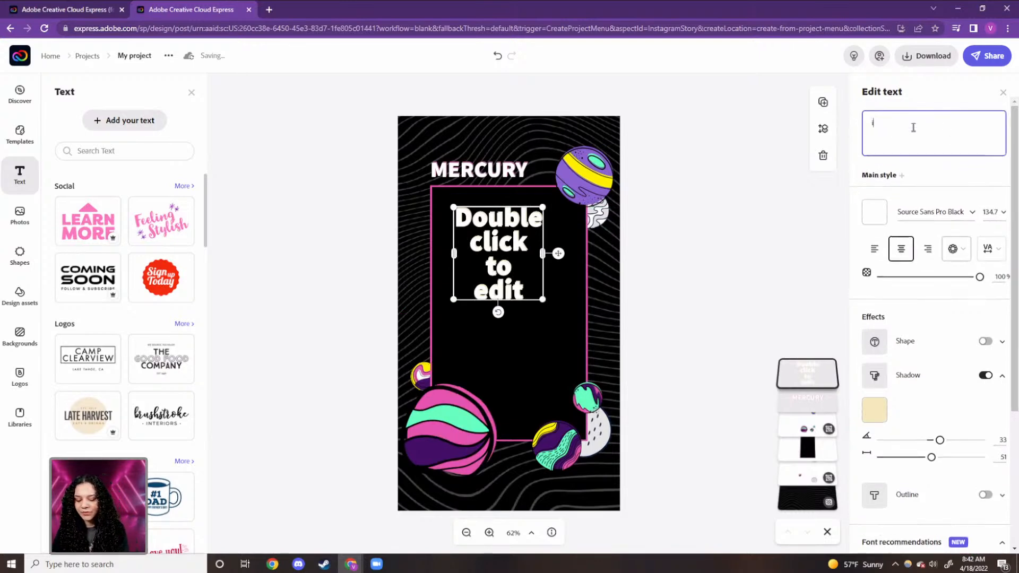
pyautogui.write('NFORMAT')
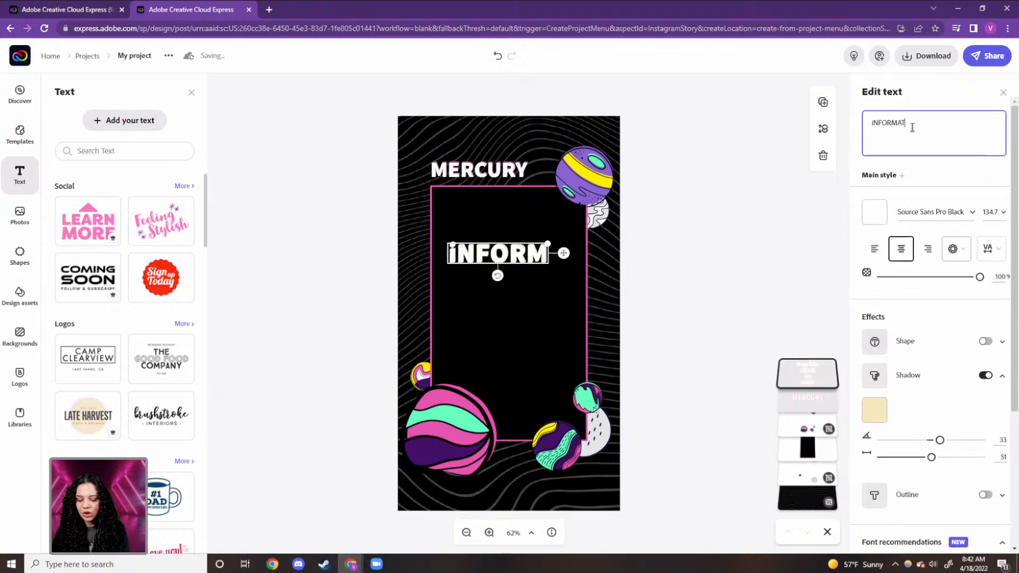
pyautogui.write('ION ABOUT THE P')
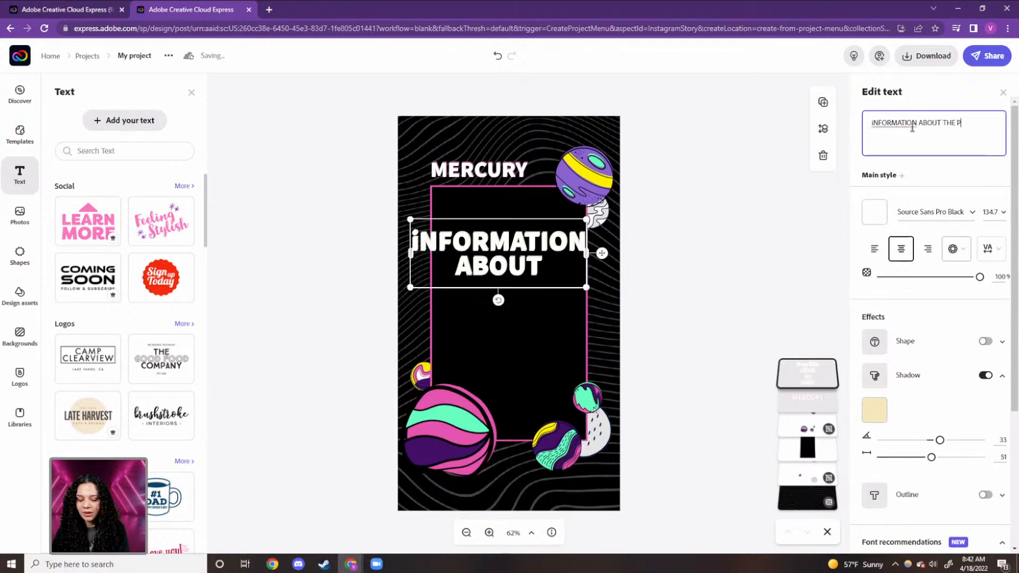
pyautogui.write('LANET')
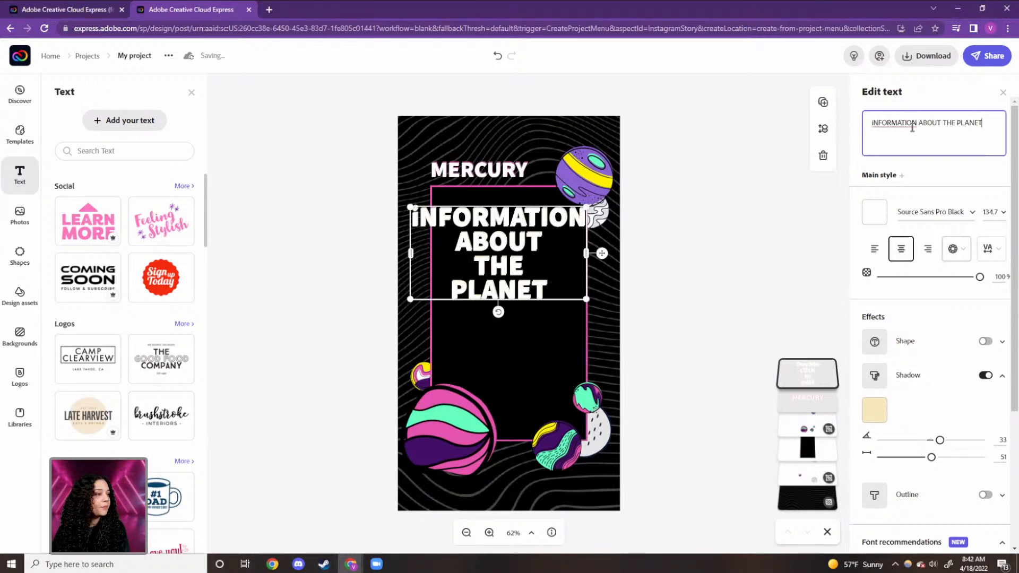
pyautogui.press('BackSpace')
pyautogui.press('BackSpace')
pyautogui.press('BackSpace')
pyautogui.press('BackSpace')
pyautogui.press('BackSpace')
pyautogui.press('BackSpace')
pyautogui.press('BackSpace')
pyautogui.press('BackSpace')
pyautogui.press('BackSpace')
pyautogui.press('BackSpace')
pyautogui.press('BackSpace')
pyautogui.press('BackSpace')
pyautogui.press('BackSpace')
pyautogui.press('BackSpace')
pyautogui.press('BackSpace')
pyautogui.press('BackSpace')
pyautogui.press('BackSpace')
pyautogui.press('BackSpace')
pyautogui.press('BackSpace')
pyautogui.press('BackSpace')
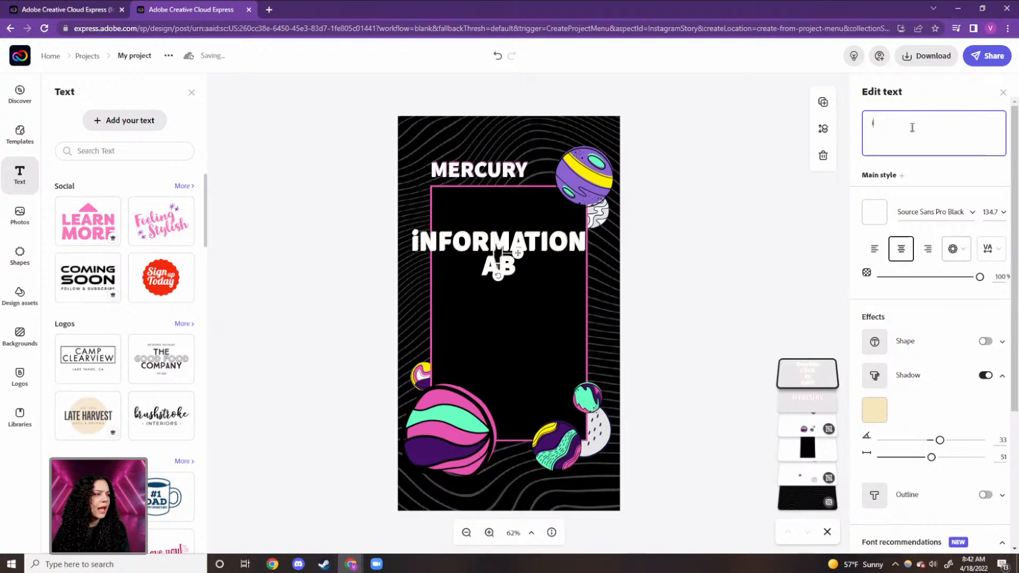
# Replace the new element's placeholder with the sentence "Information about the planet Mercury."
pyautogui.write('Infor')
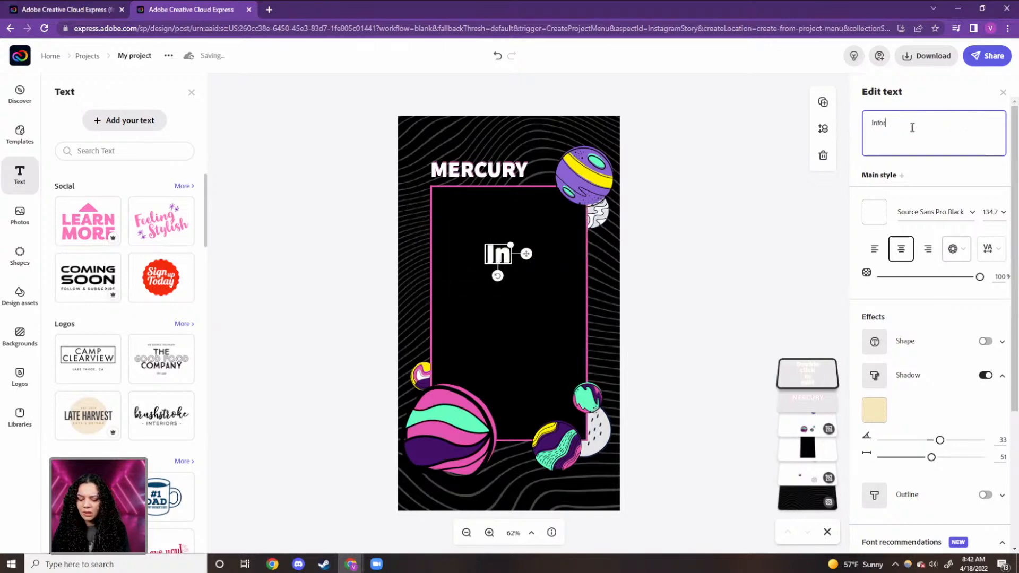
pyautogui.write('mation abo')
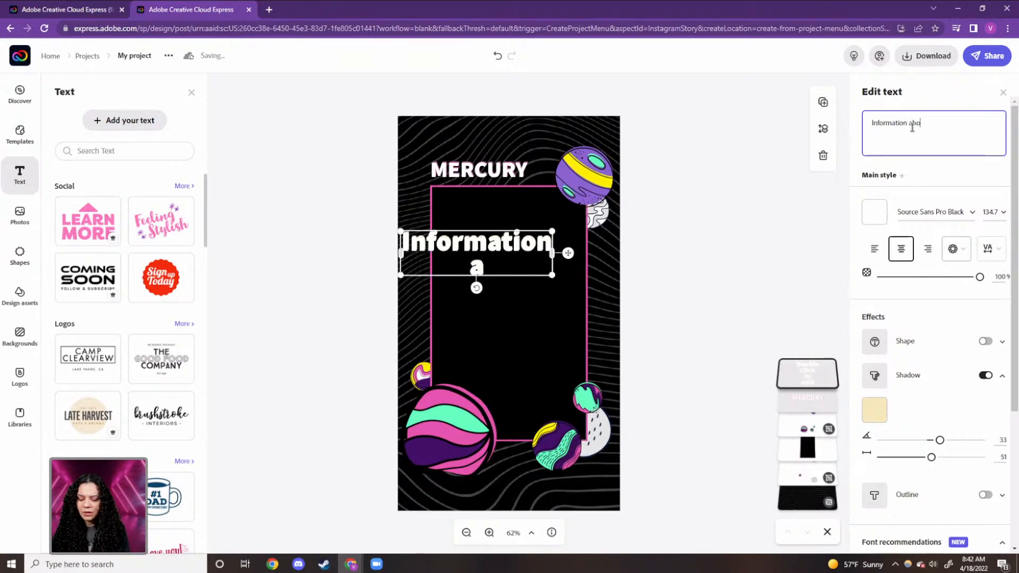
pyautogui.write('ut the plane')
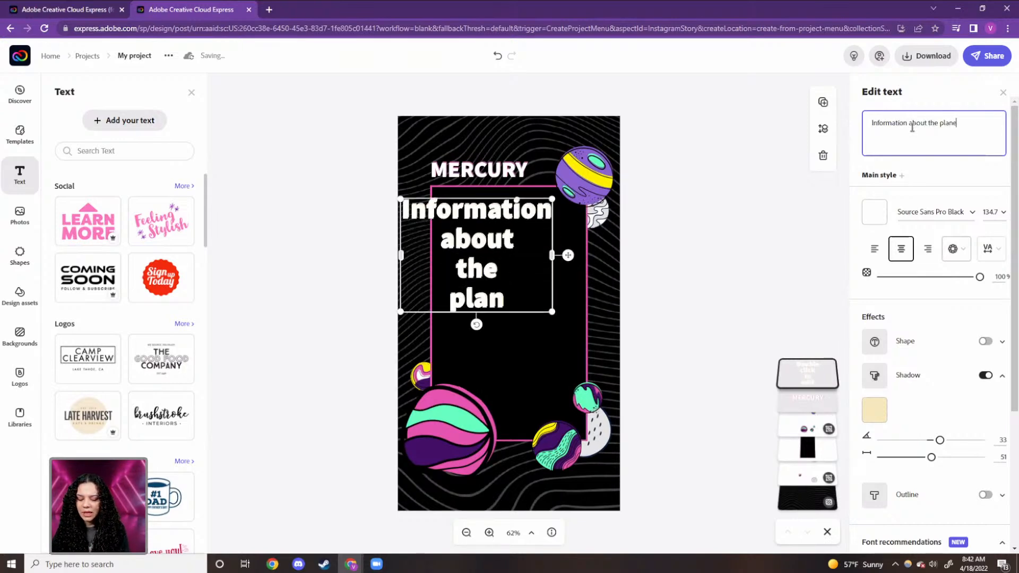
pyautogui.write('t Mer')
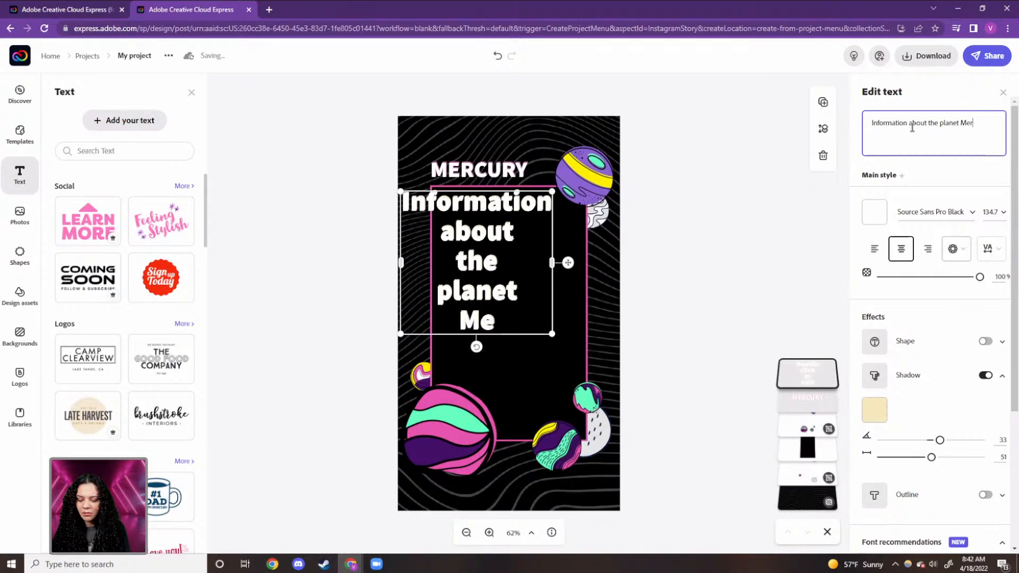
pyautogui.write('cury')
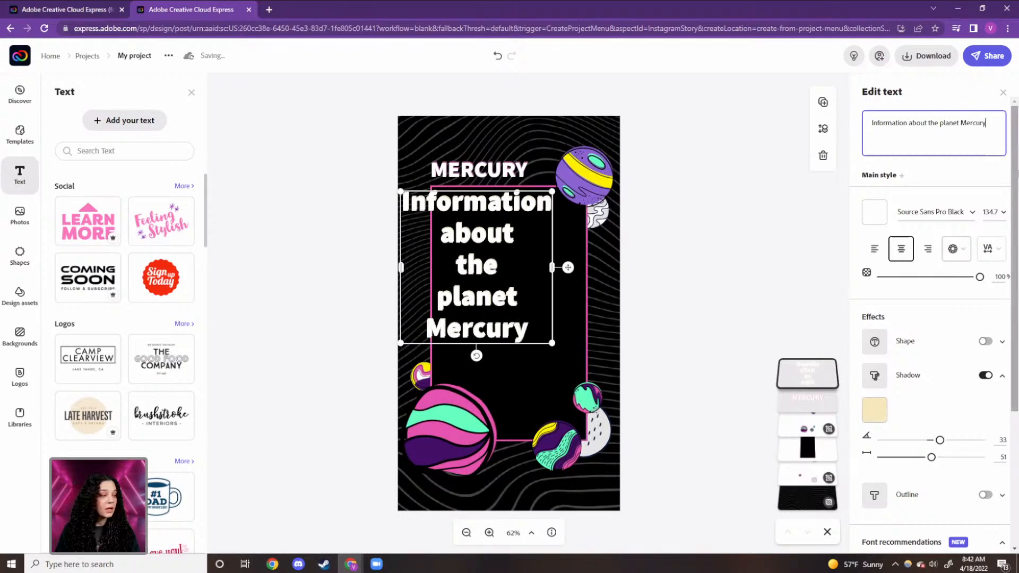
pyautogui.write('.')
# Copy the sentence about Mercury and repeat it so the text element contains it three times
pyautogui.moveTo(990, 126); pyautogui.dragTo(852, 127)
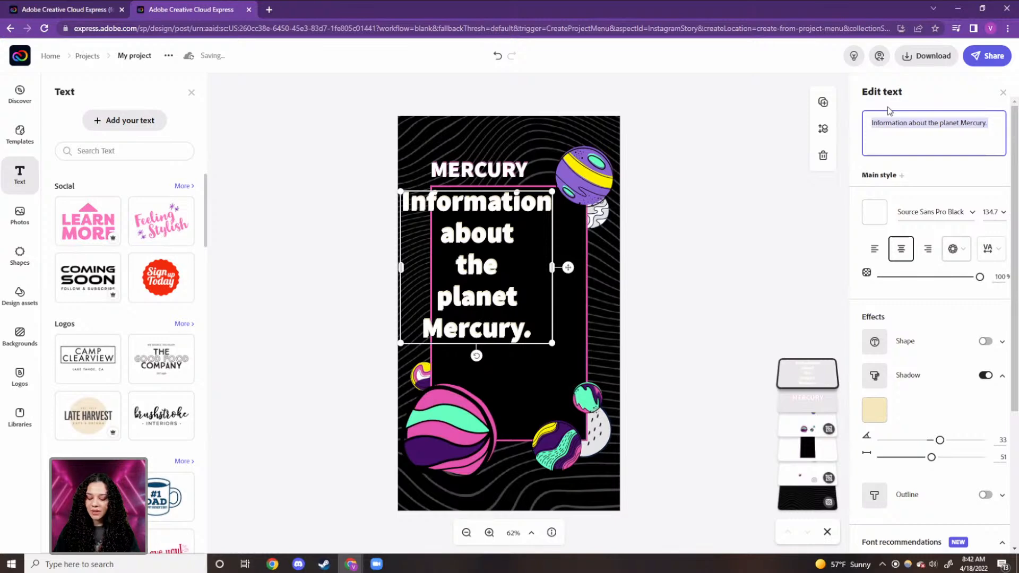
pyautogui.hotkey('ctrl', 'c')
pyautogui.hotkey('ctrl', 'v')
pyautogui.hotkey('ctrl', 'v')
pyautogui.hotkey('ctrl', 'v')
pyautogui.hotkey('ctrl', 'v')
pyautogui.hotkey('ctrl', 'v')
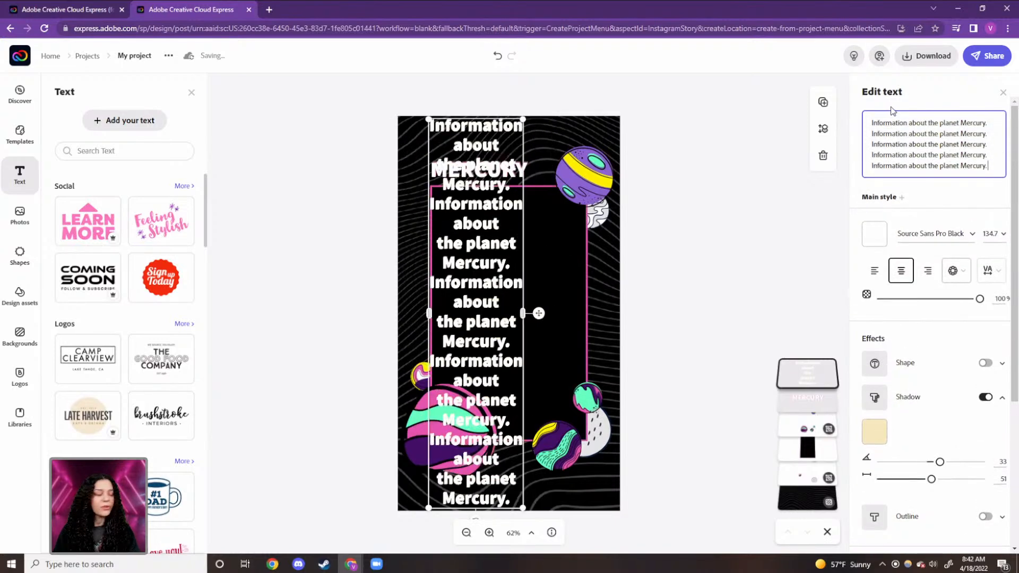
pyautogui.hotkey('ctrl', 'z')
pyautogui.hotkey('ctrl', 'z')
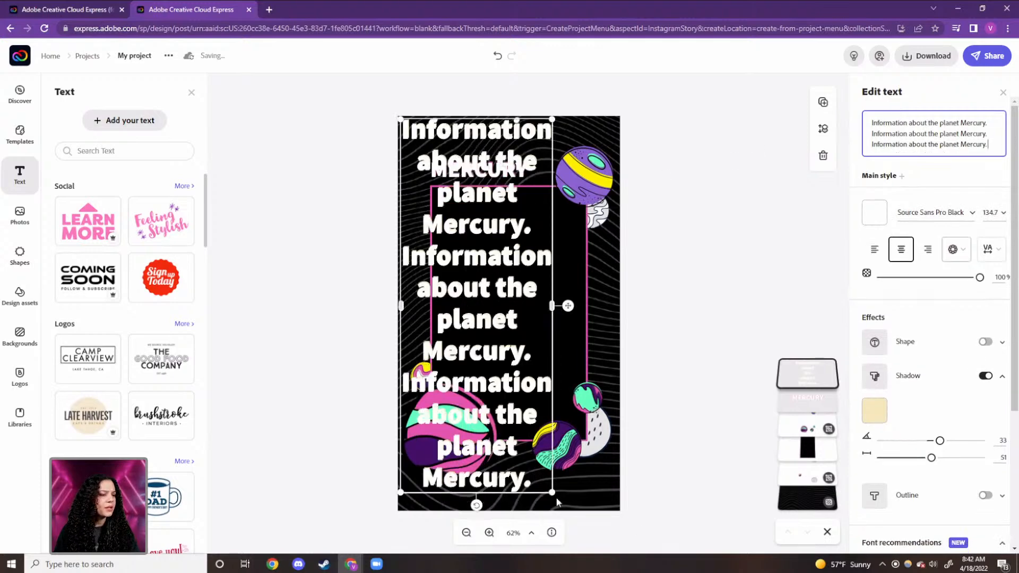
# Reduce the information text to font size 60 and turn off its shadow
pyautogui.click(1003, 215)
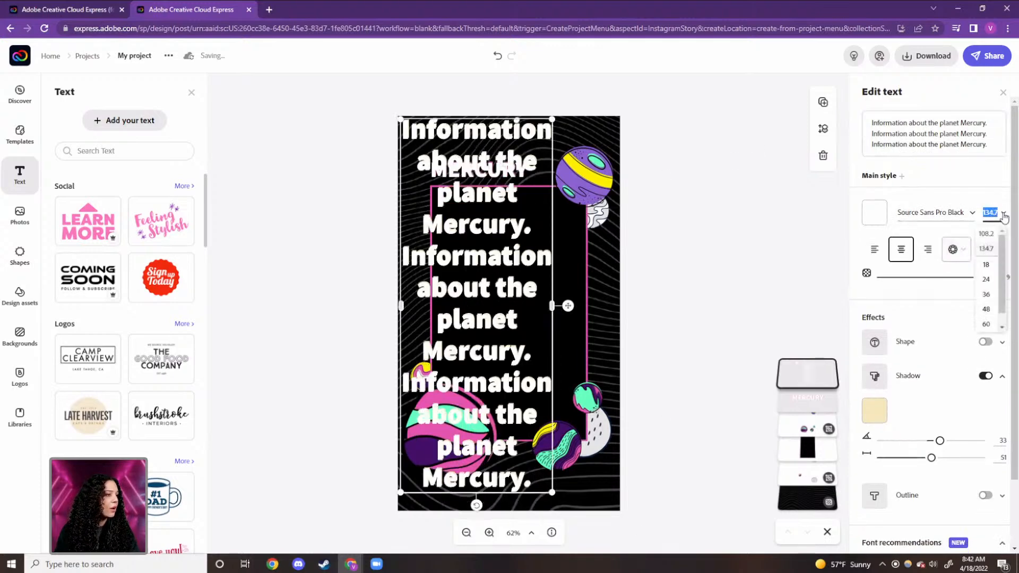
pyautogui.click(987, 279)
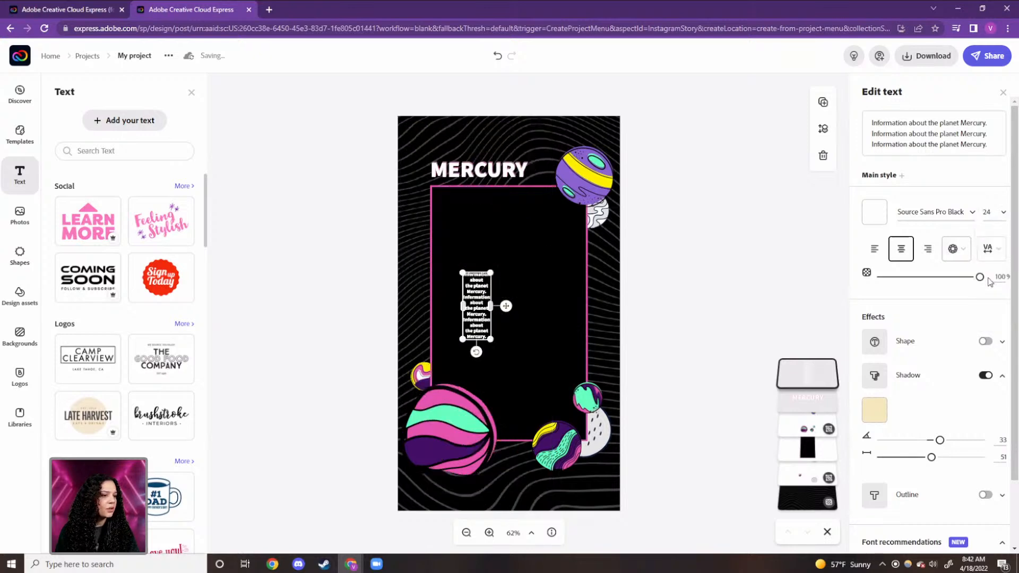
pyautogui.click(1002, 212)
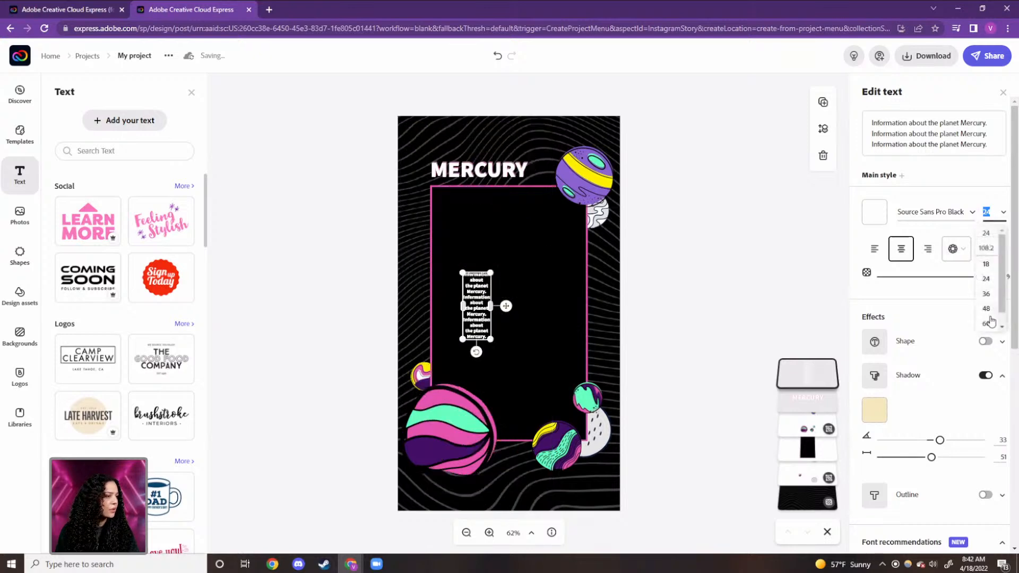
pyautogui.click(989, 326)
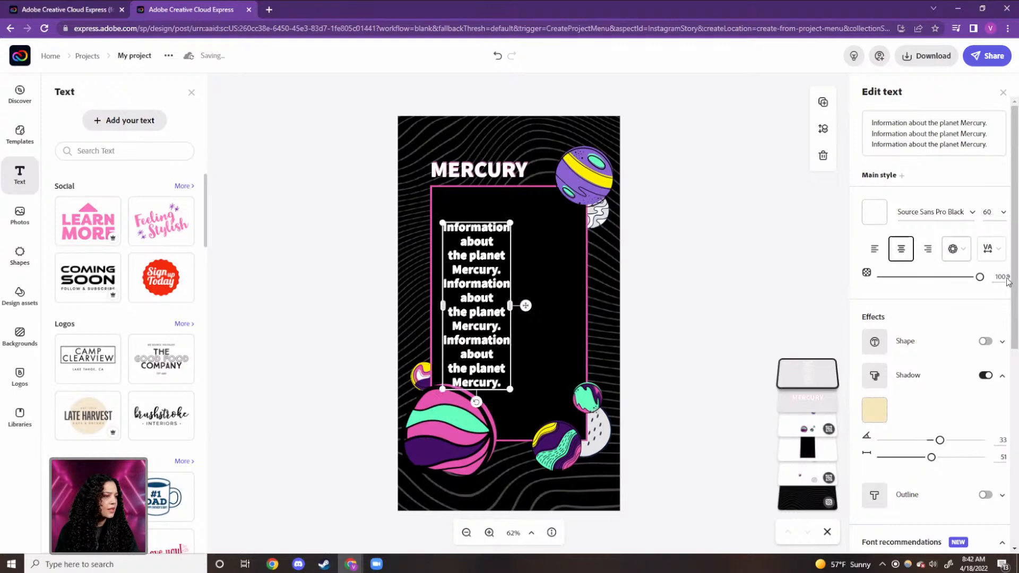
pyautogui.click(985, 376)
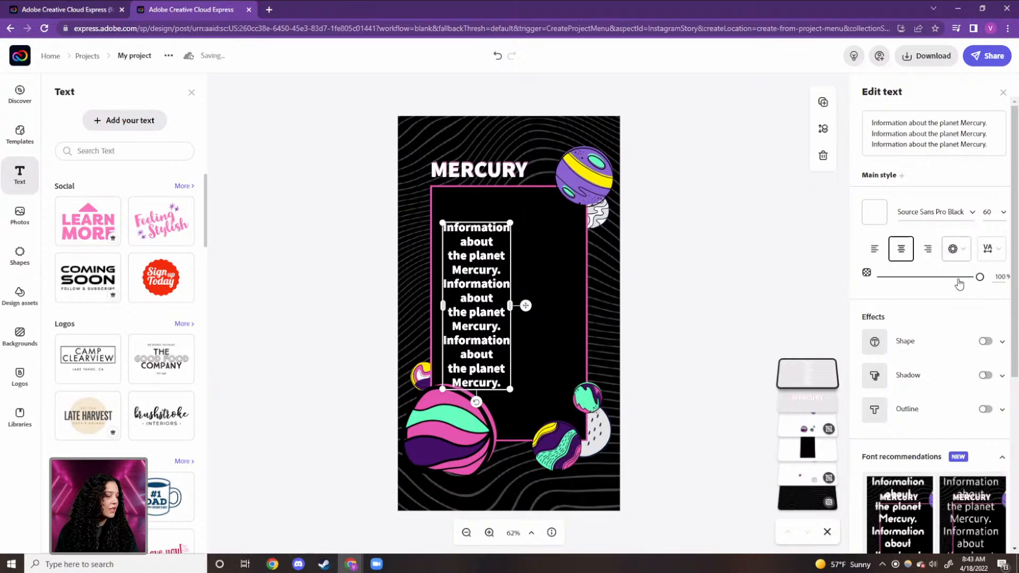
# Try font sizes 120 and 100 on the information text
pyautogui.click(1001, 213)
pyautogui.scroll(-1, 990, 311)
pyautogui.click(991, 211)
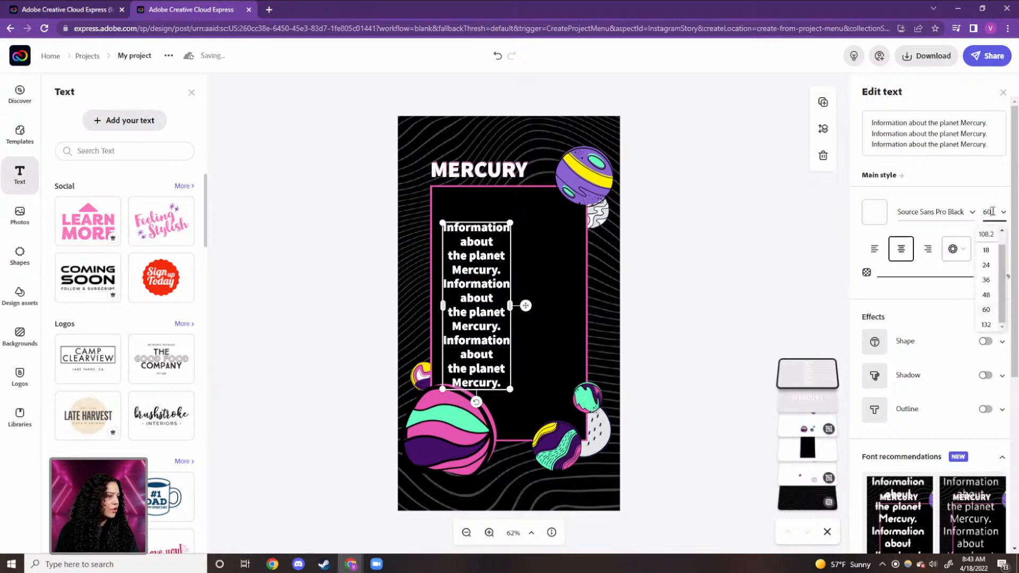
pyautogui.moveTo(993, 212); pyautogui.dragTo(981, 216)
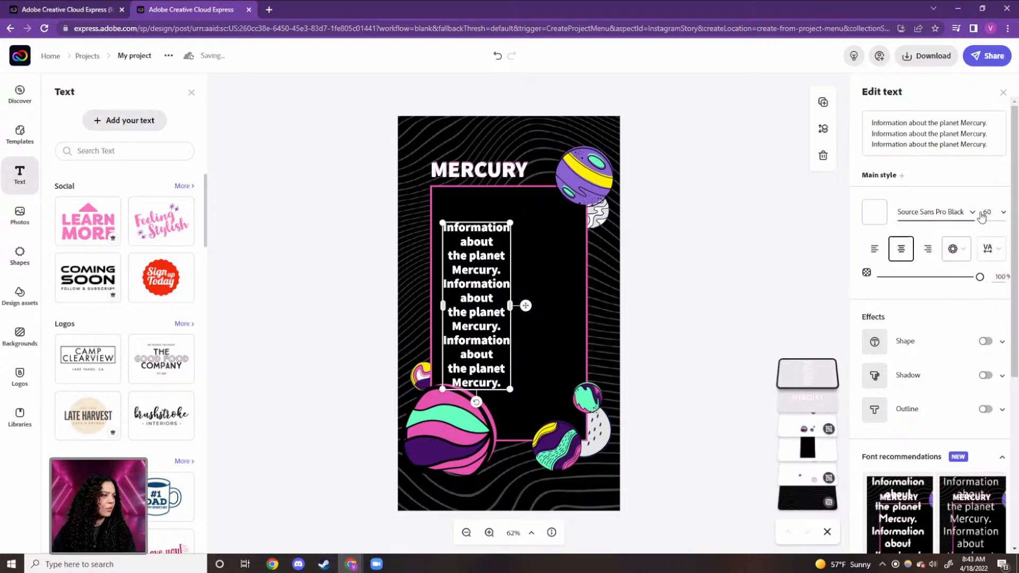
pyautogui.click(992, 213)
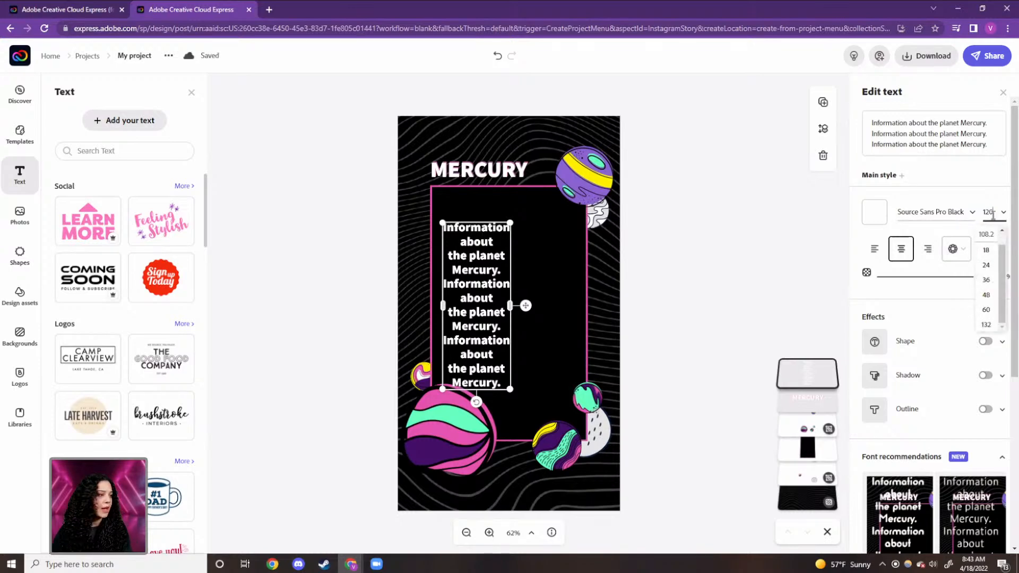
pyautogui.press('Return')
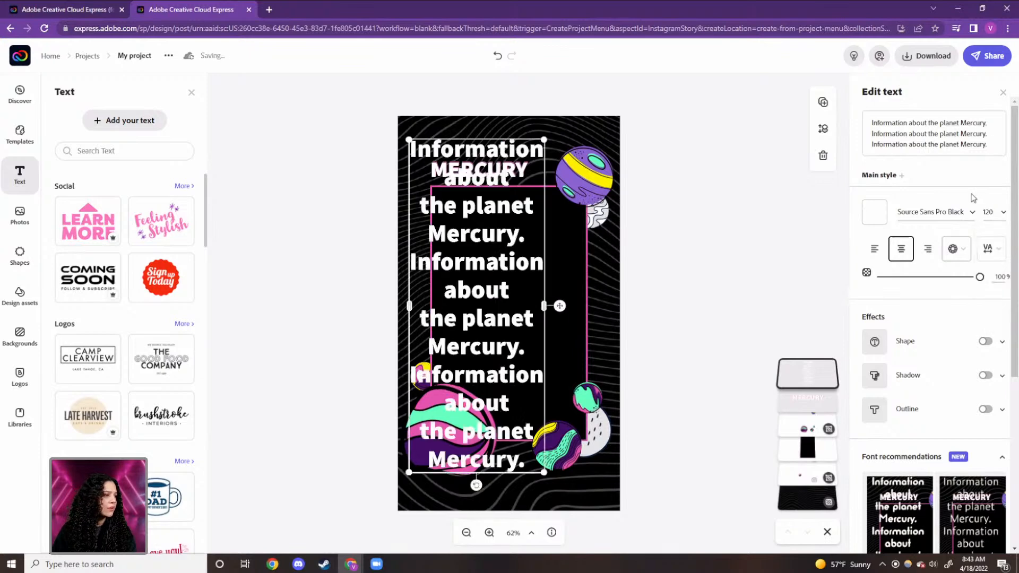
pyautogui.click(992, 210)
pyautogui.write('100')
pyautogui.press('Return')
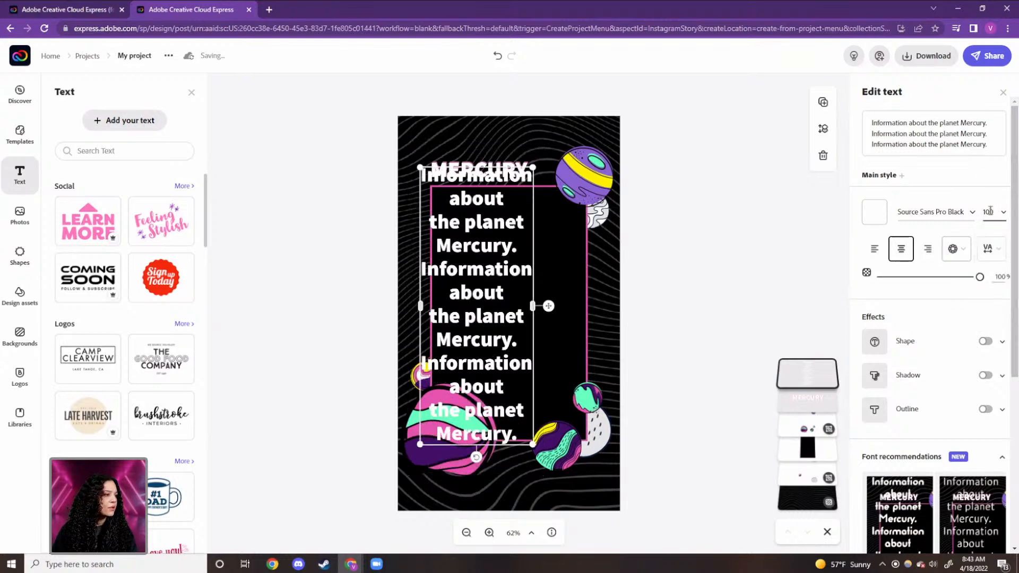
# Set the font size of the information text to 80
pyautogui.click(988, 210)
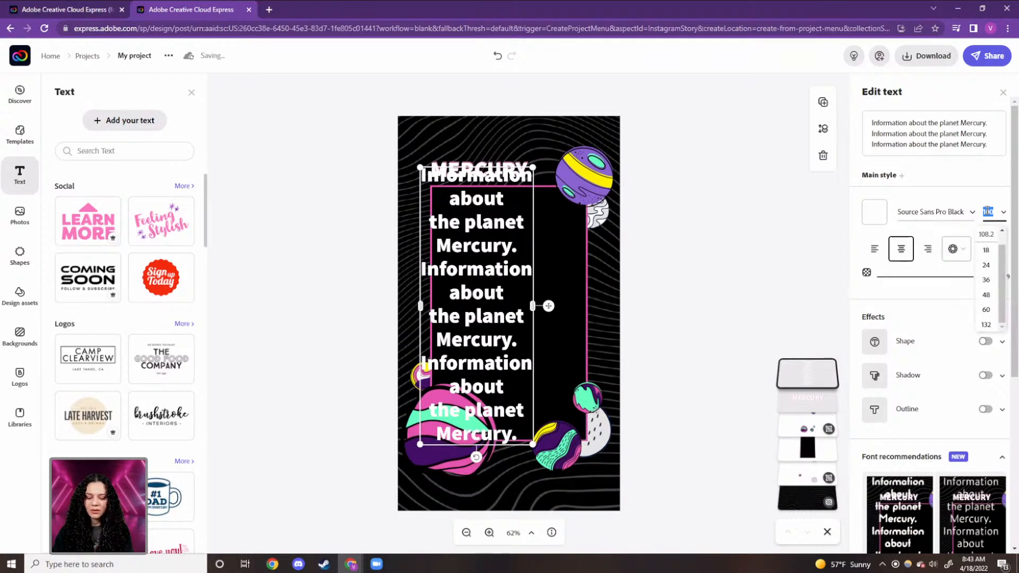
pyautogui.write('80')
pyautogui.press('Return')
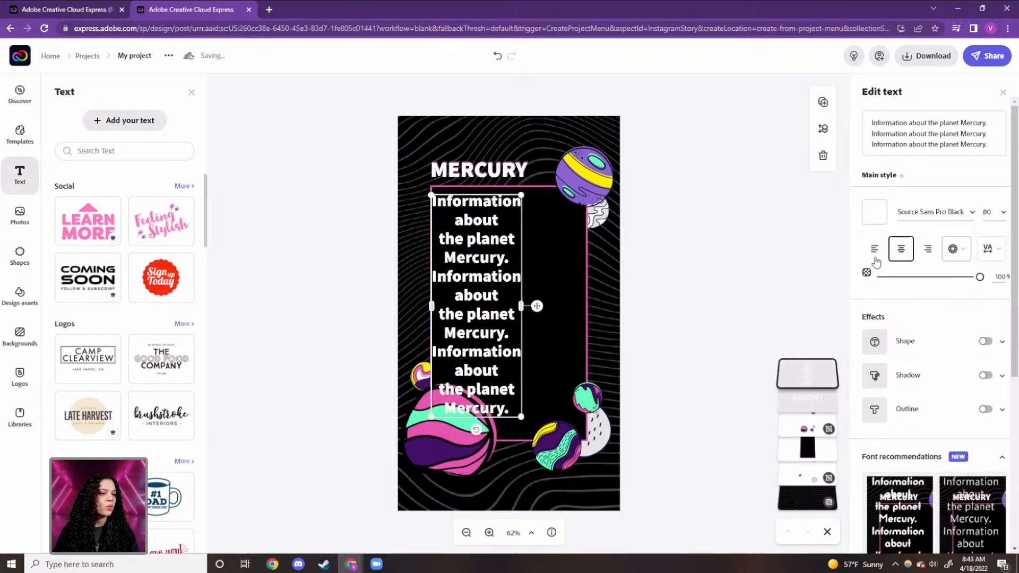
# Widen the information text box so each sentence wraps onto three lines, and centre it inside the pink-bordered panel
pyautogui.moveTo(537, 307)
pyautogui.mouseDown()
pyautogui.moveTo(550, 313)
pyautogui.moveTo(512, 290)
pyautogui.moveTo(530, 307)
pyautogui.mouseUp()
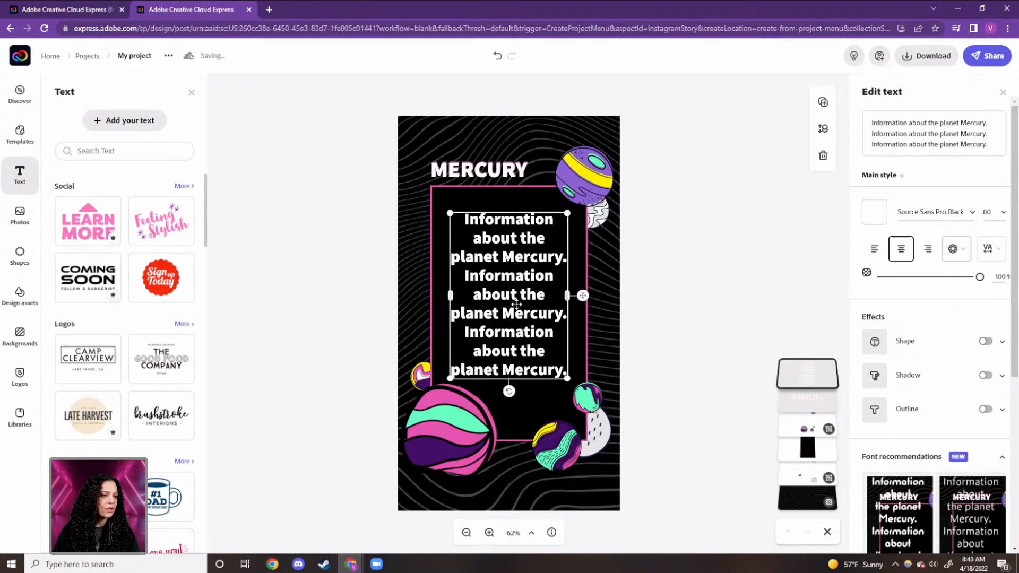
pyautogui.click(516, 299)
pyautogui.moveTo(516, 299); pyautogui.dragTo(518, 304)
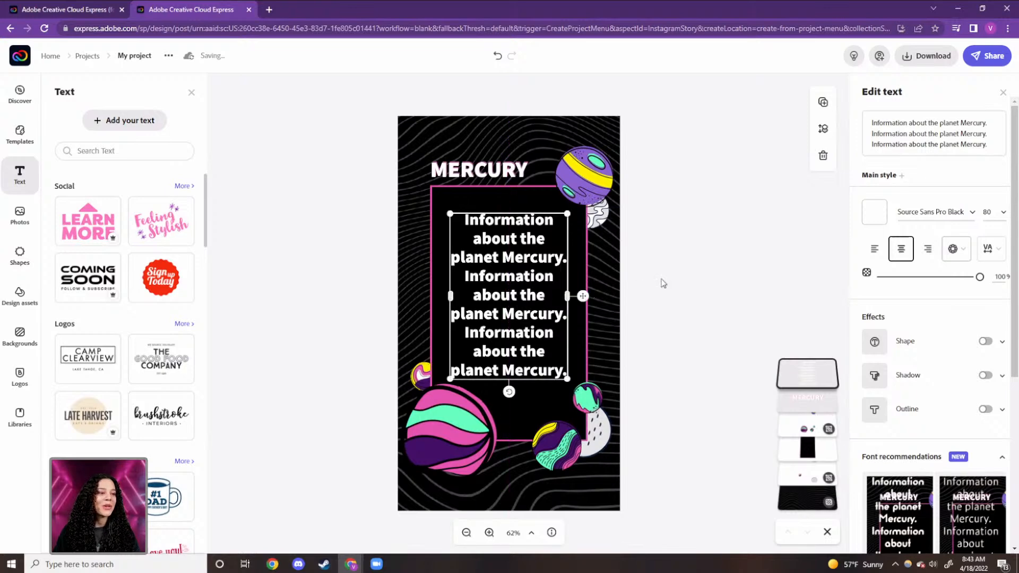